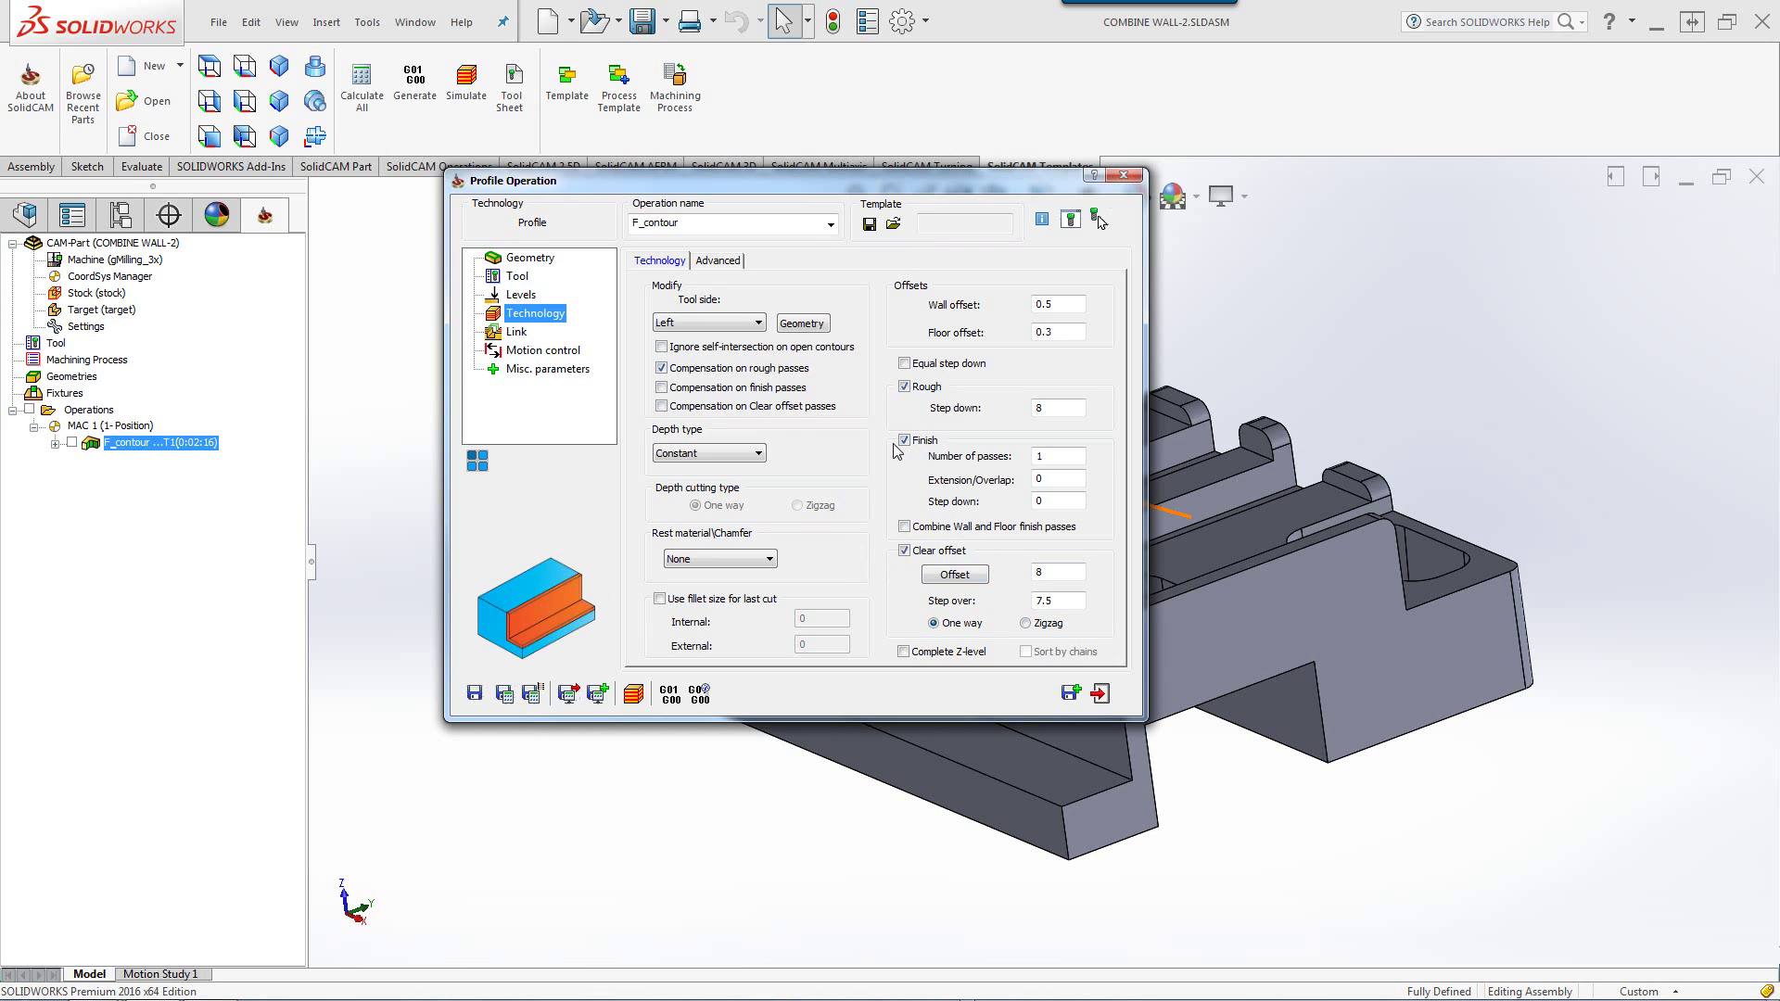
# - Collapse the Profile Operation dialog and check that the front ledge's end edge measures 15 mm
pyautogui.doubleClick(821, 182)
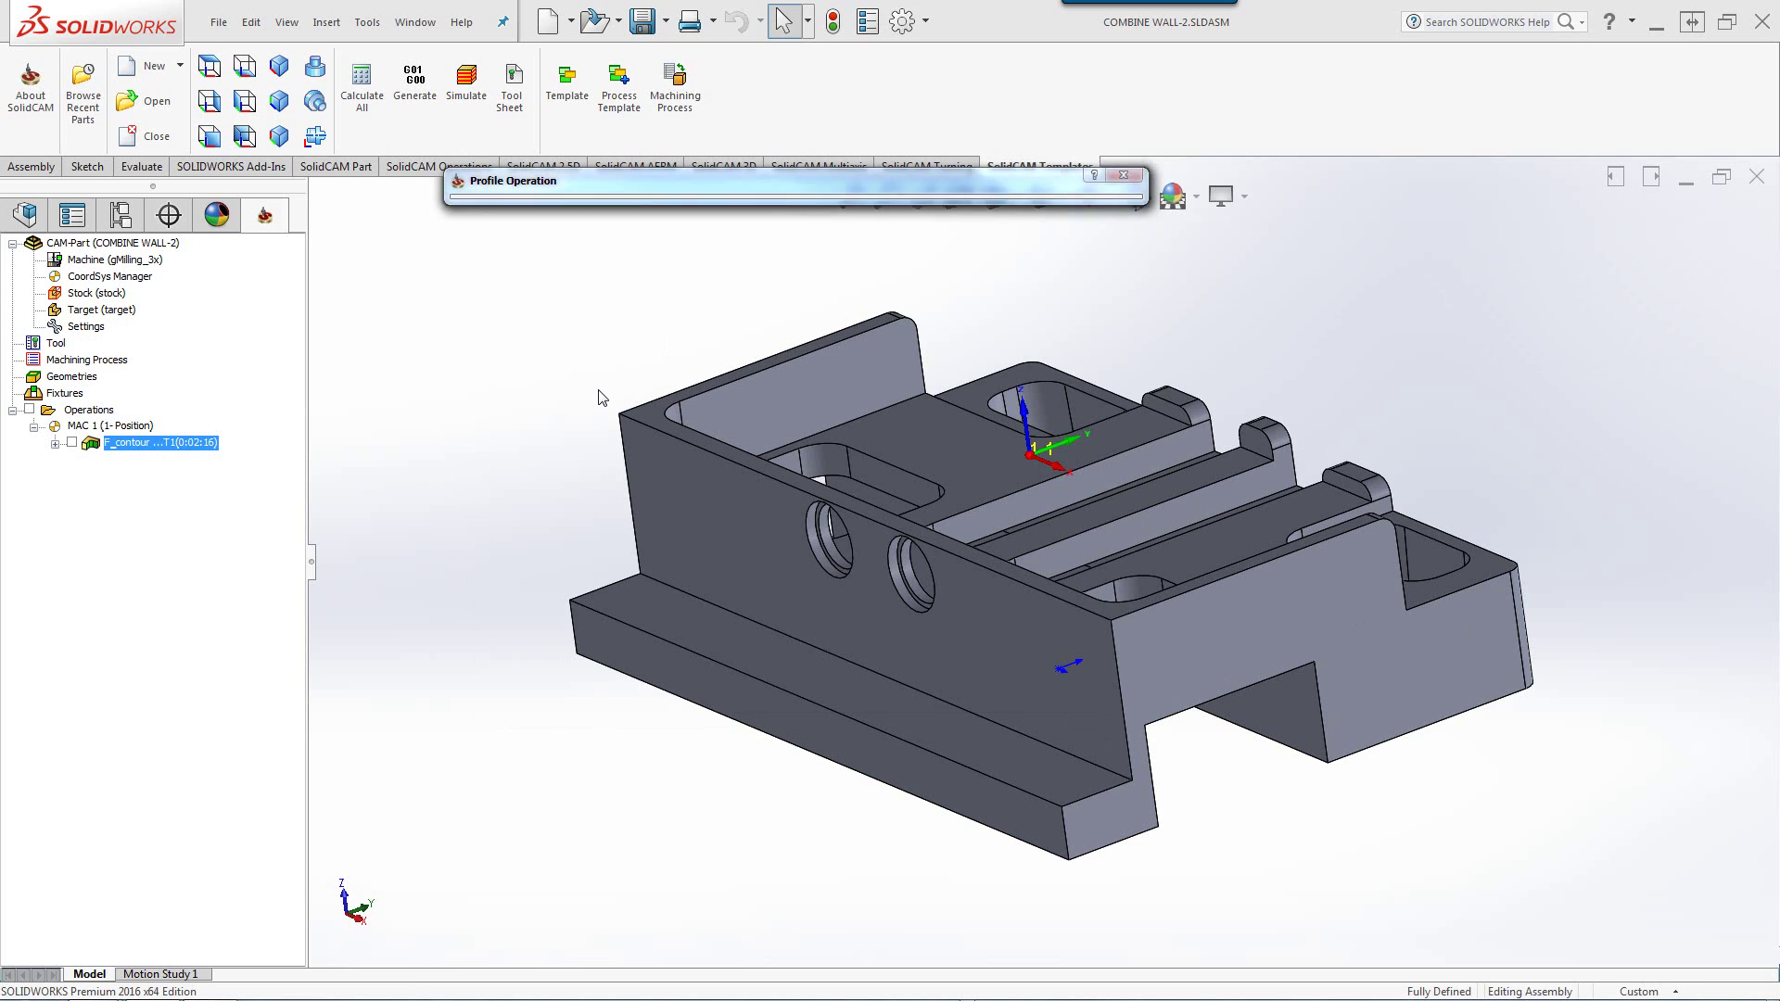
pyautogui.scroll(-5, 830, 643)
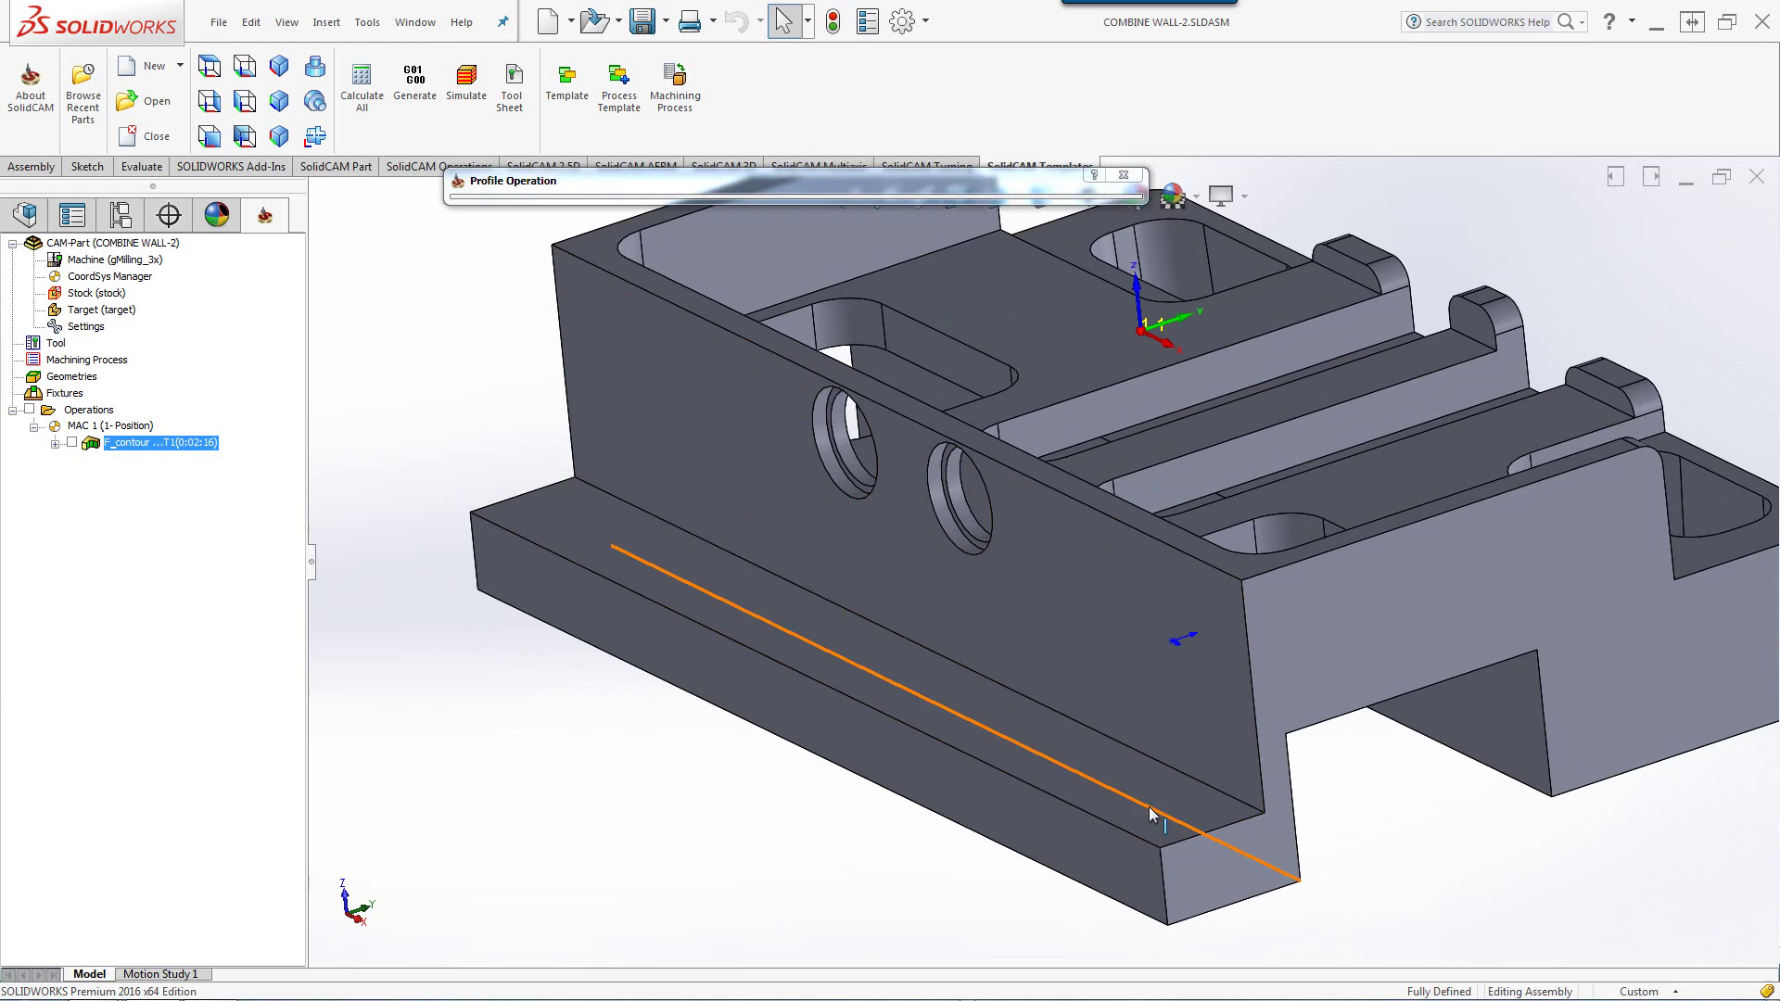
pyautogui.click(1077, 760)
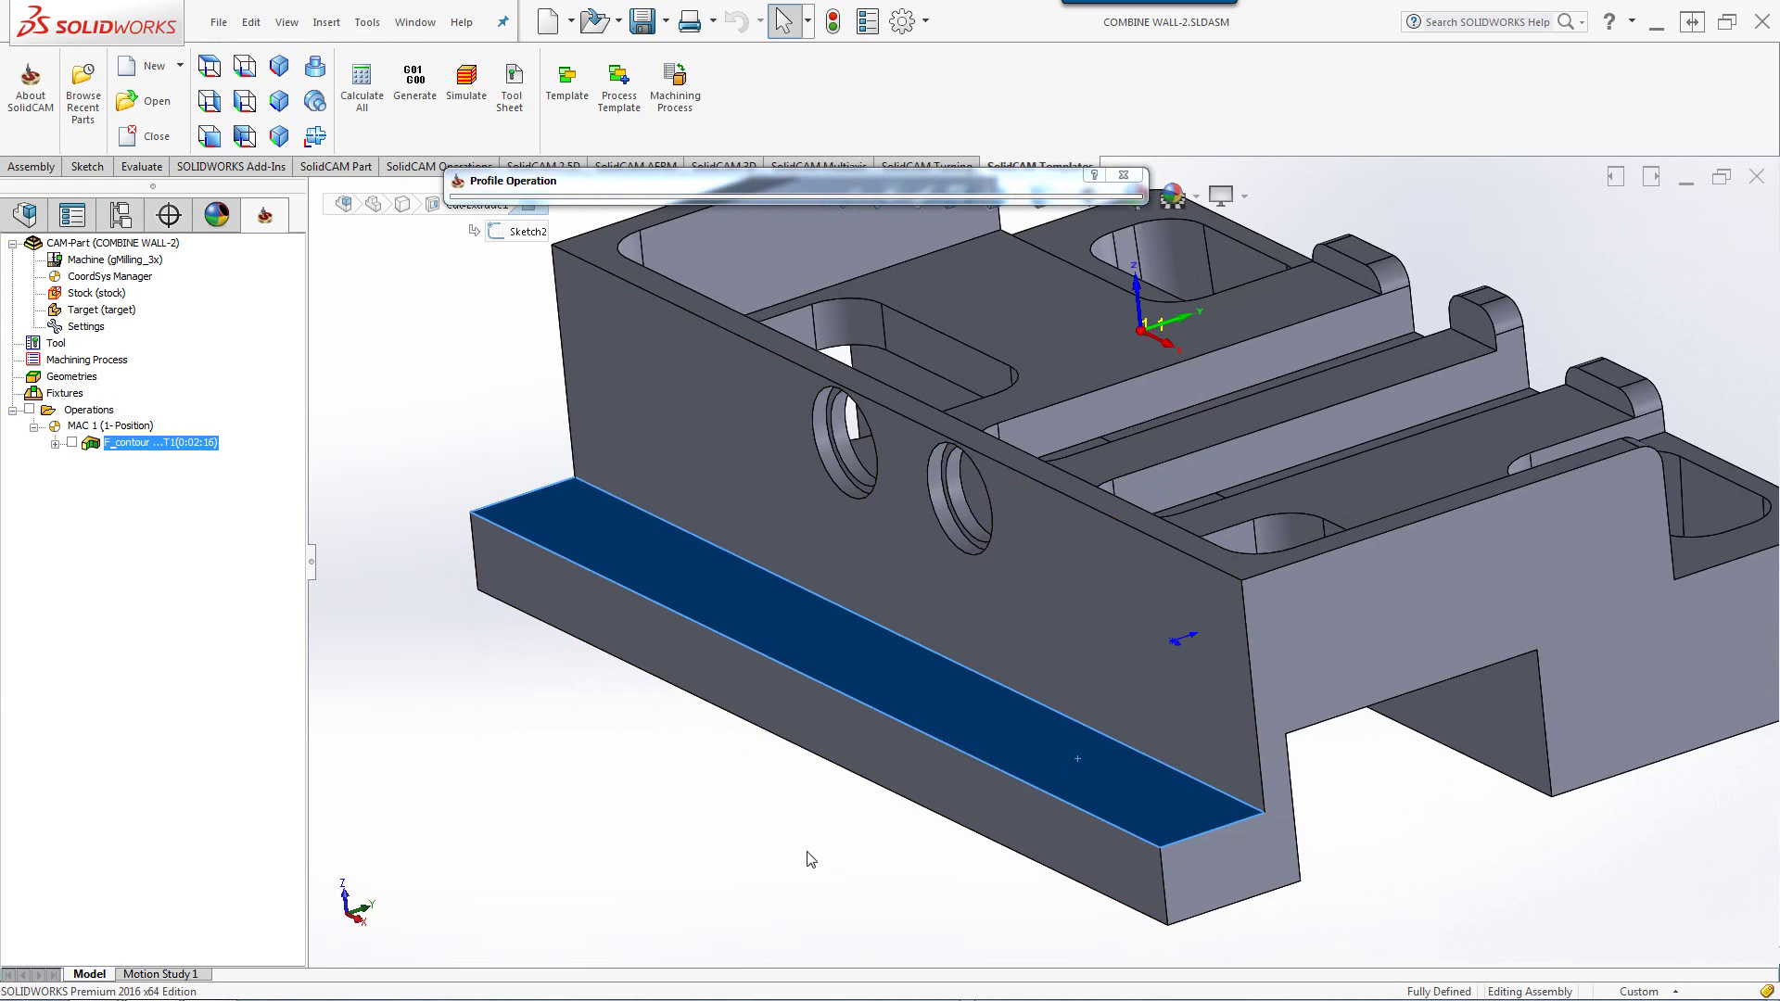
pyautogui.click(675, 846)
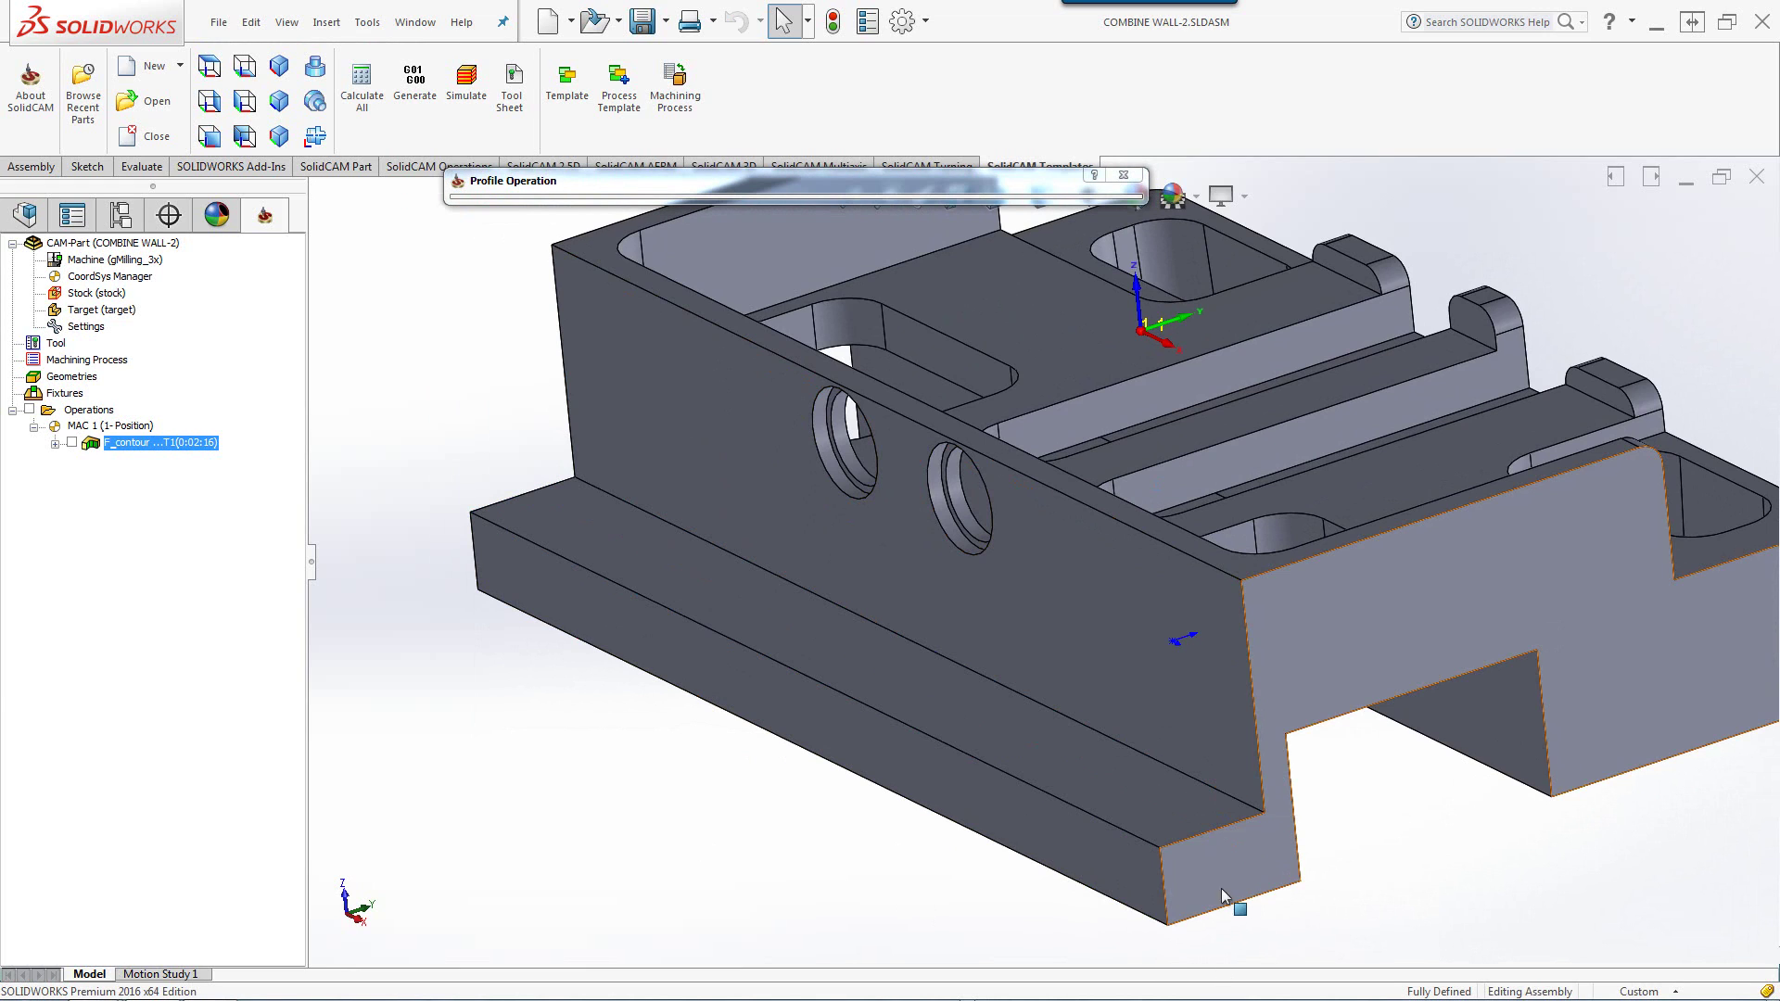
pyautogui.click(1222, 831)
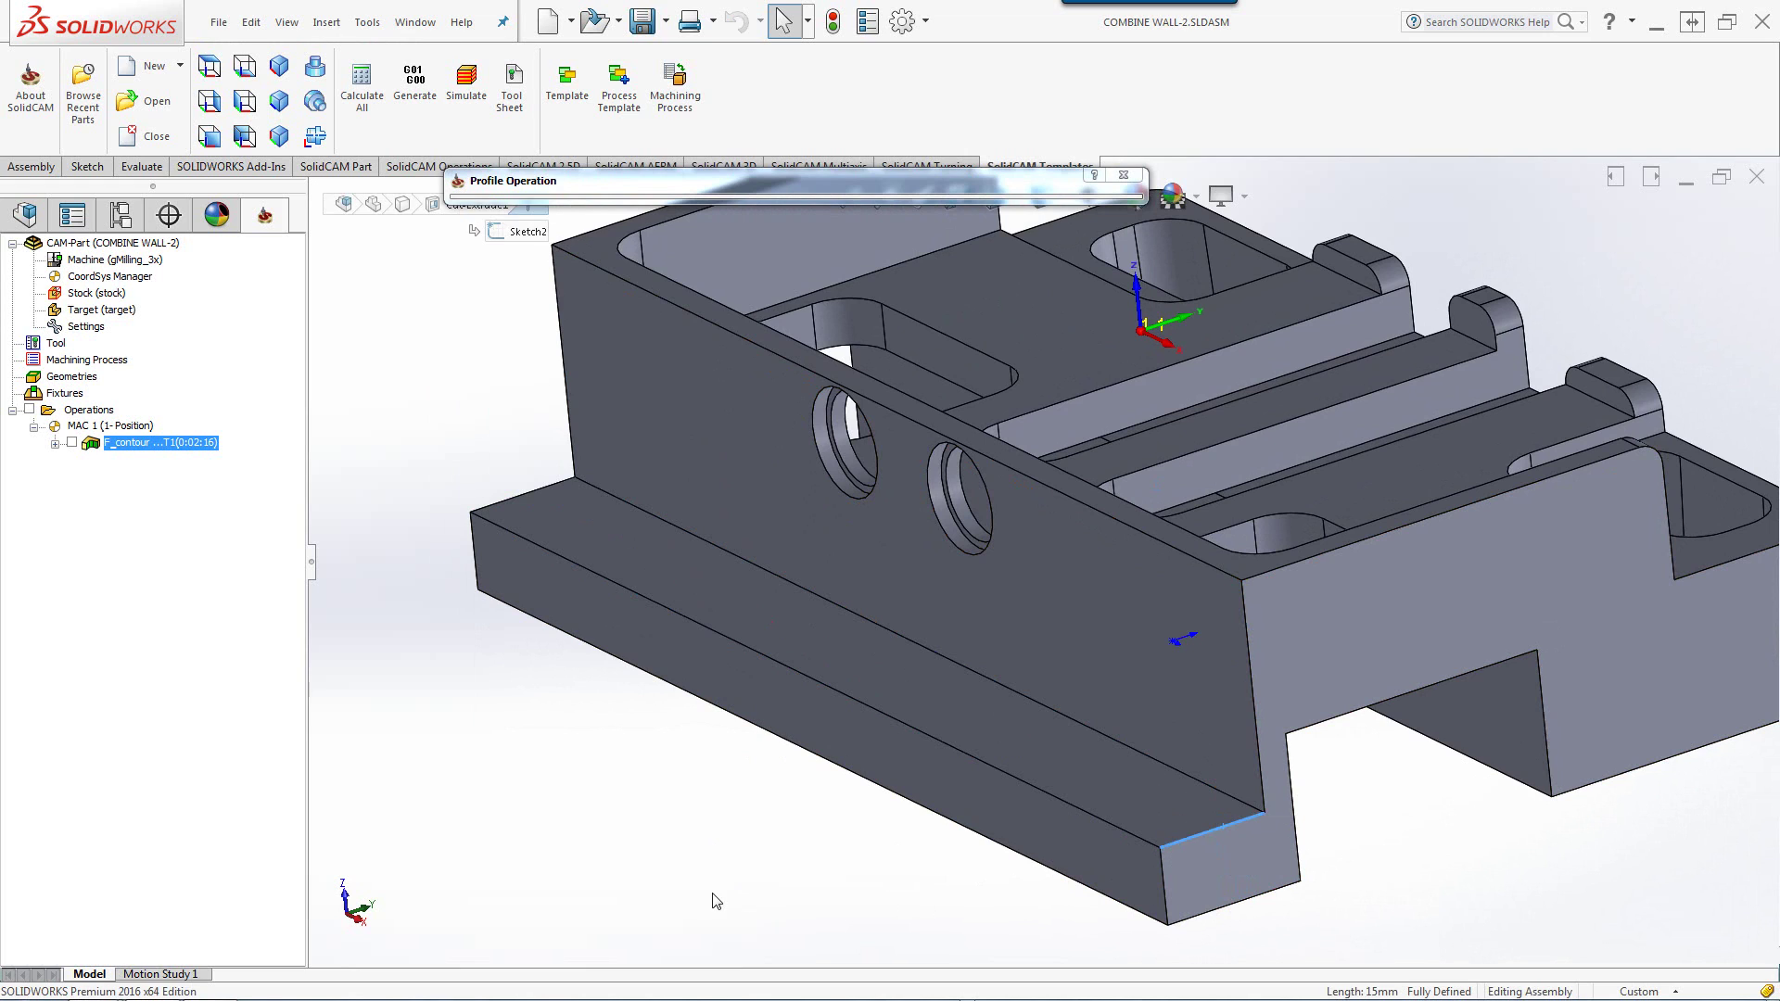
pyautogui.click(728, 867)
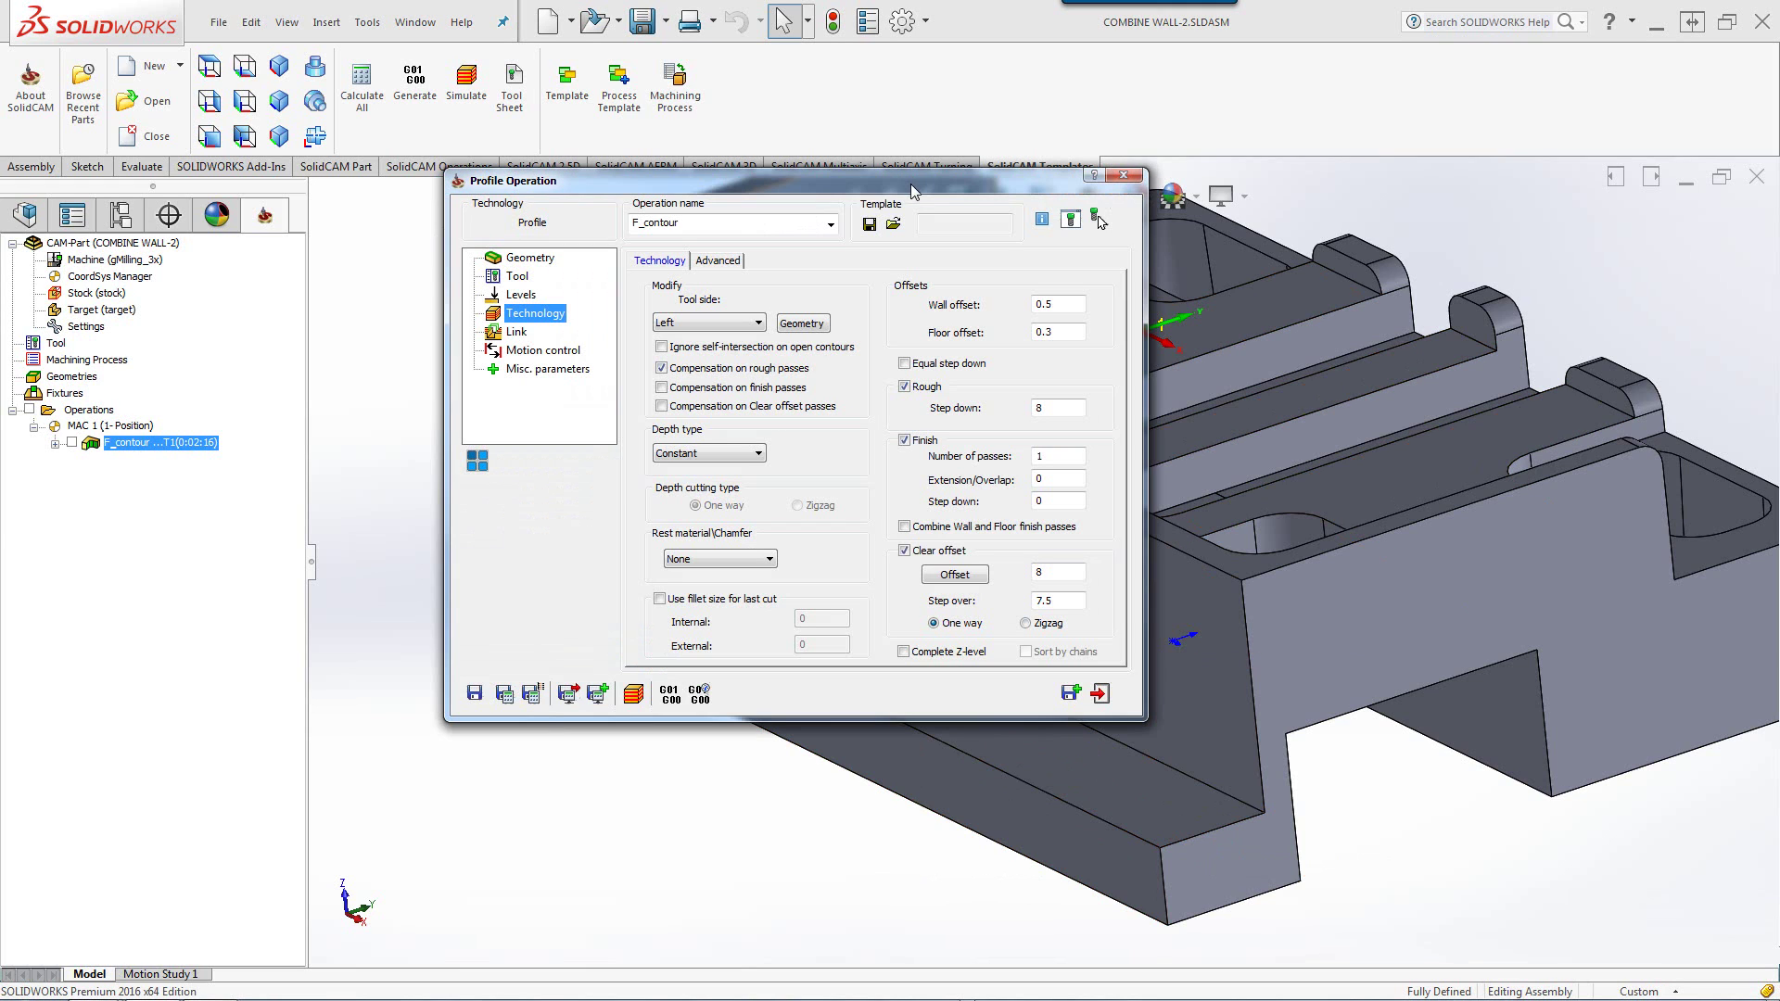
pyautogui.click(517, 277)
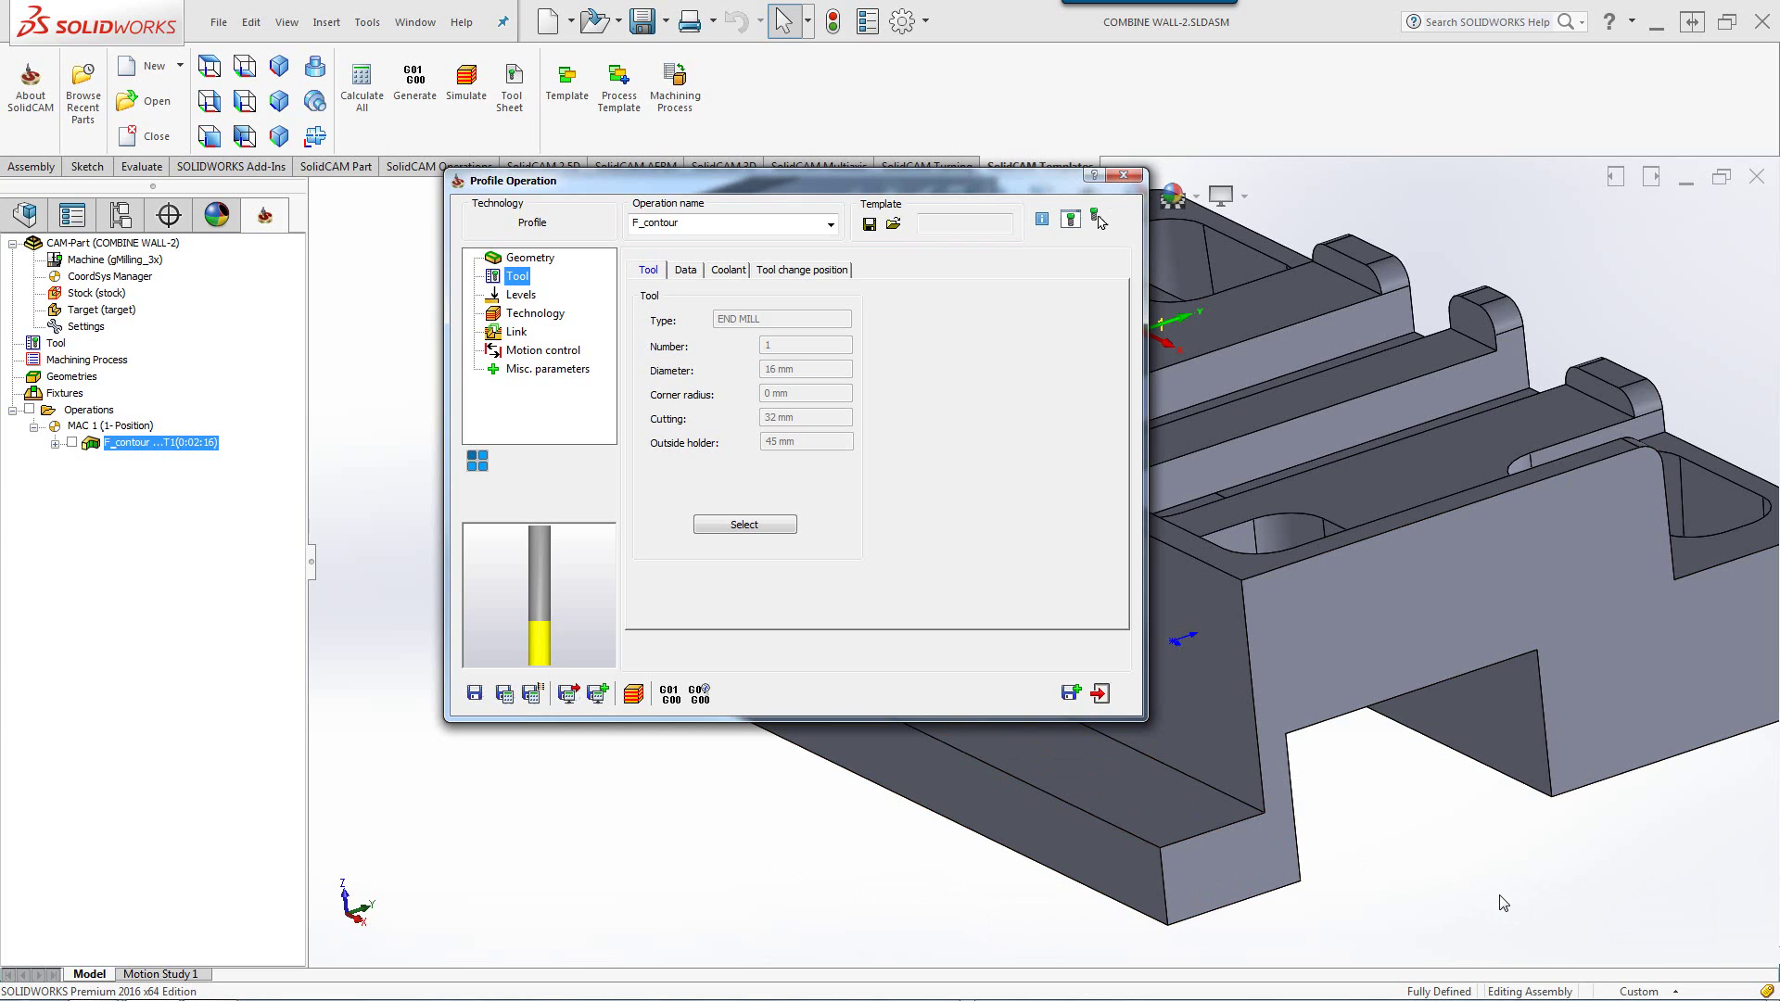
pyautogui.click(549, 315)
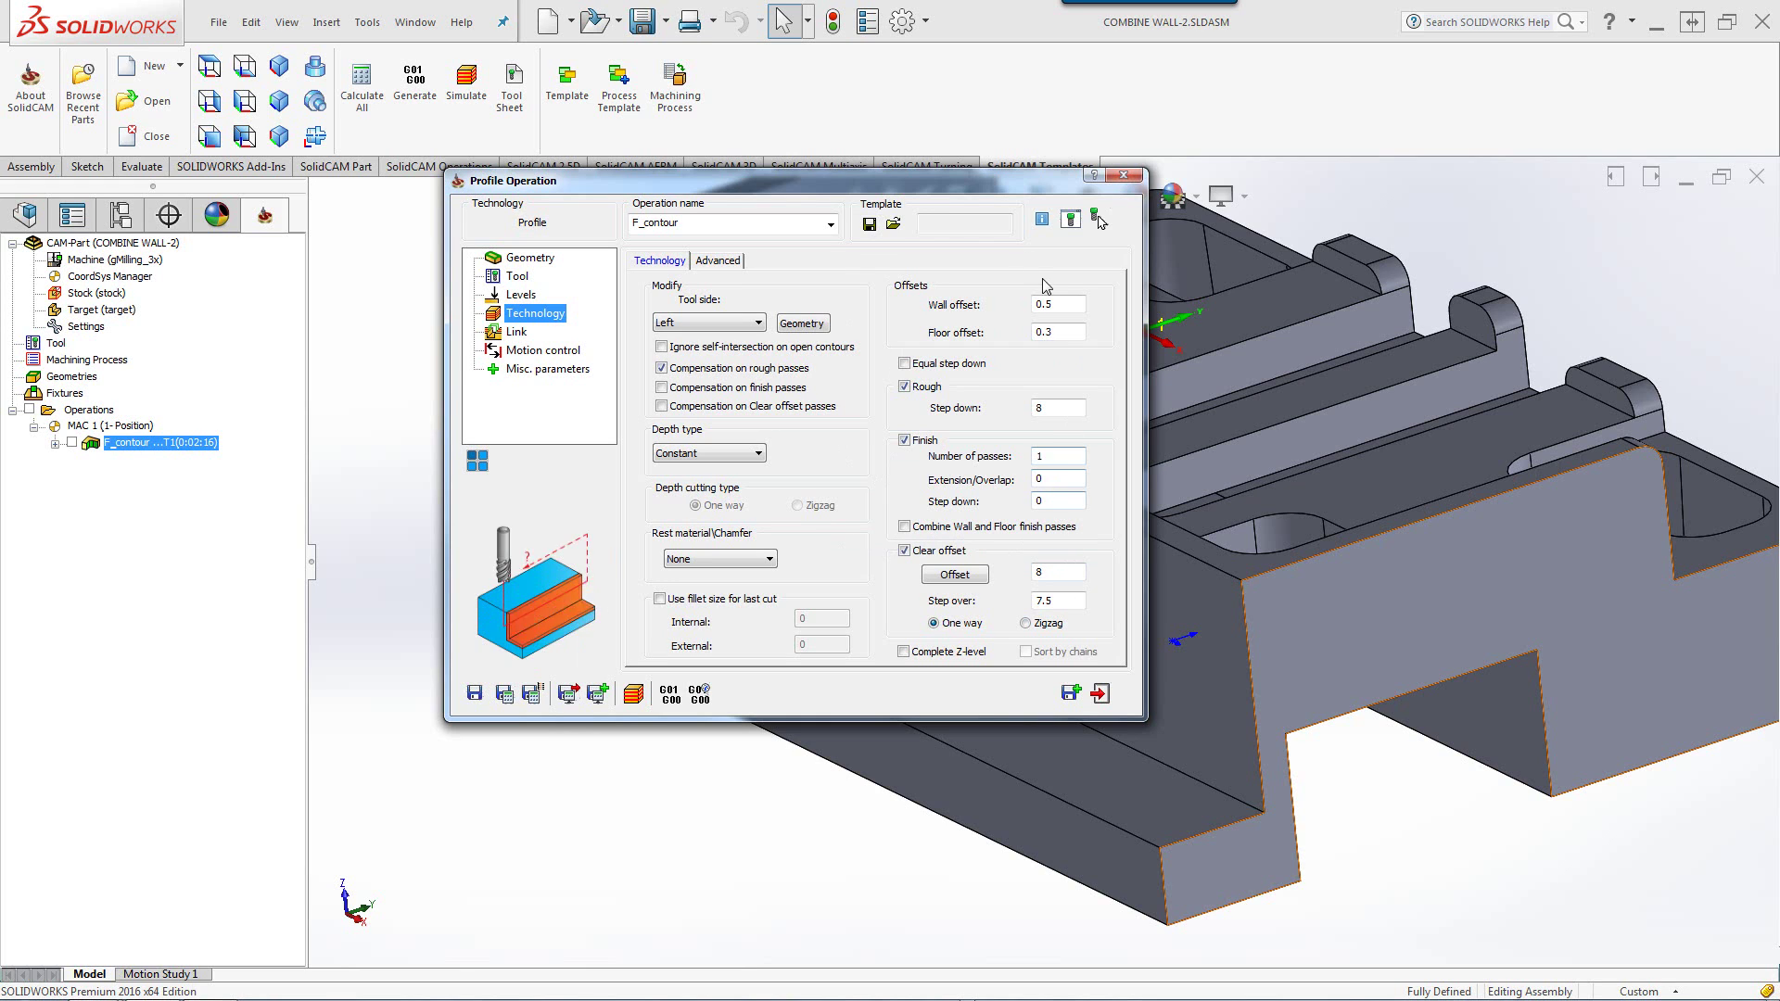
# - Move the F_contour operation dialog aside to uncover the part
pyautogui.moveTo(908, 185); pyautogui.dragTo(620, 164)
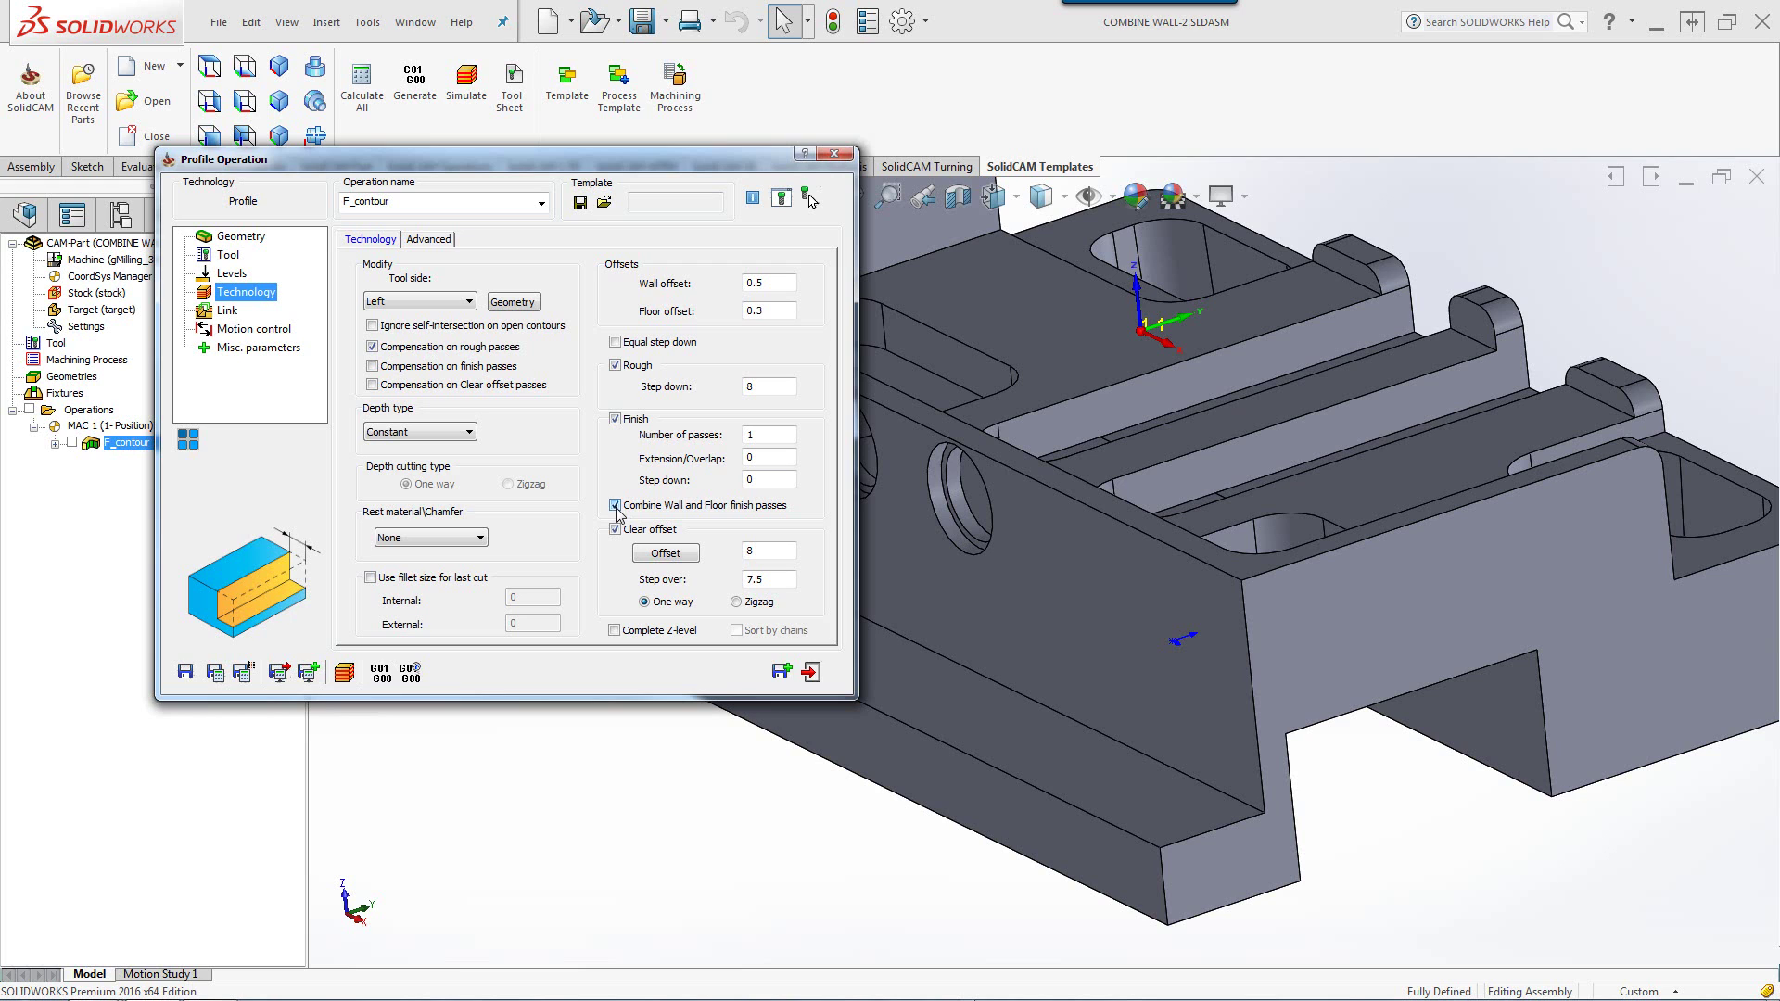
# - Launch the SolidVerify simulation of F_contour and move the Simulation Data window aside
pyautogui.click(343, 675)
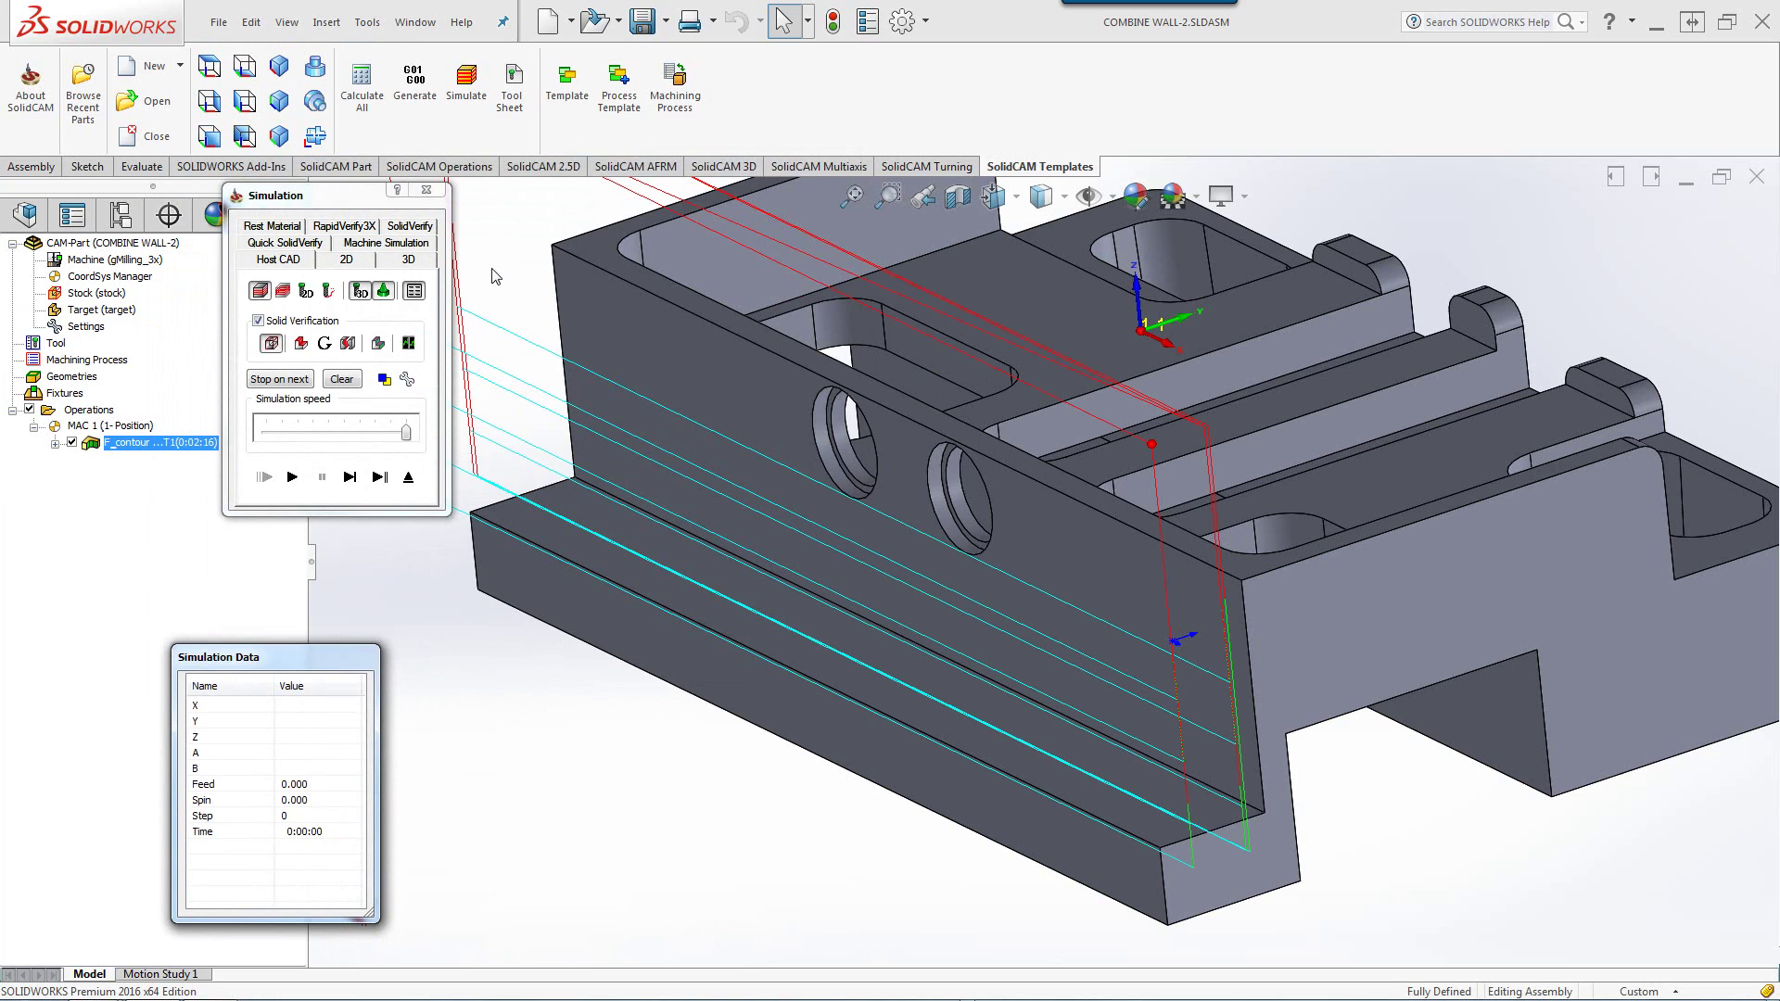
pyautogui.click(411, 229)
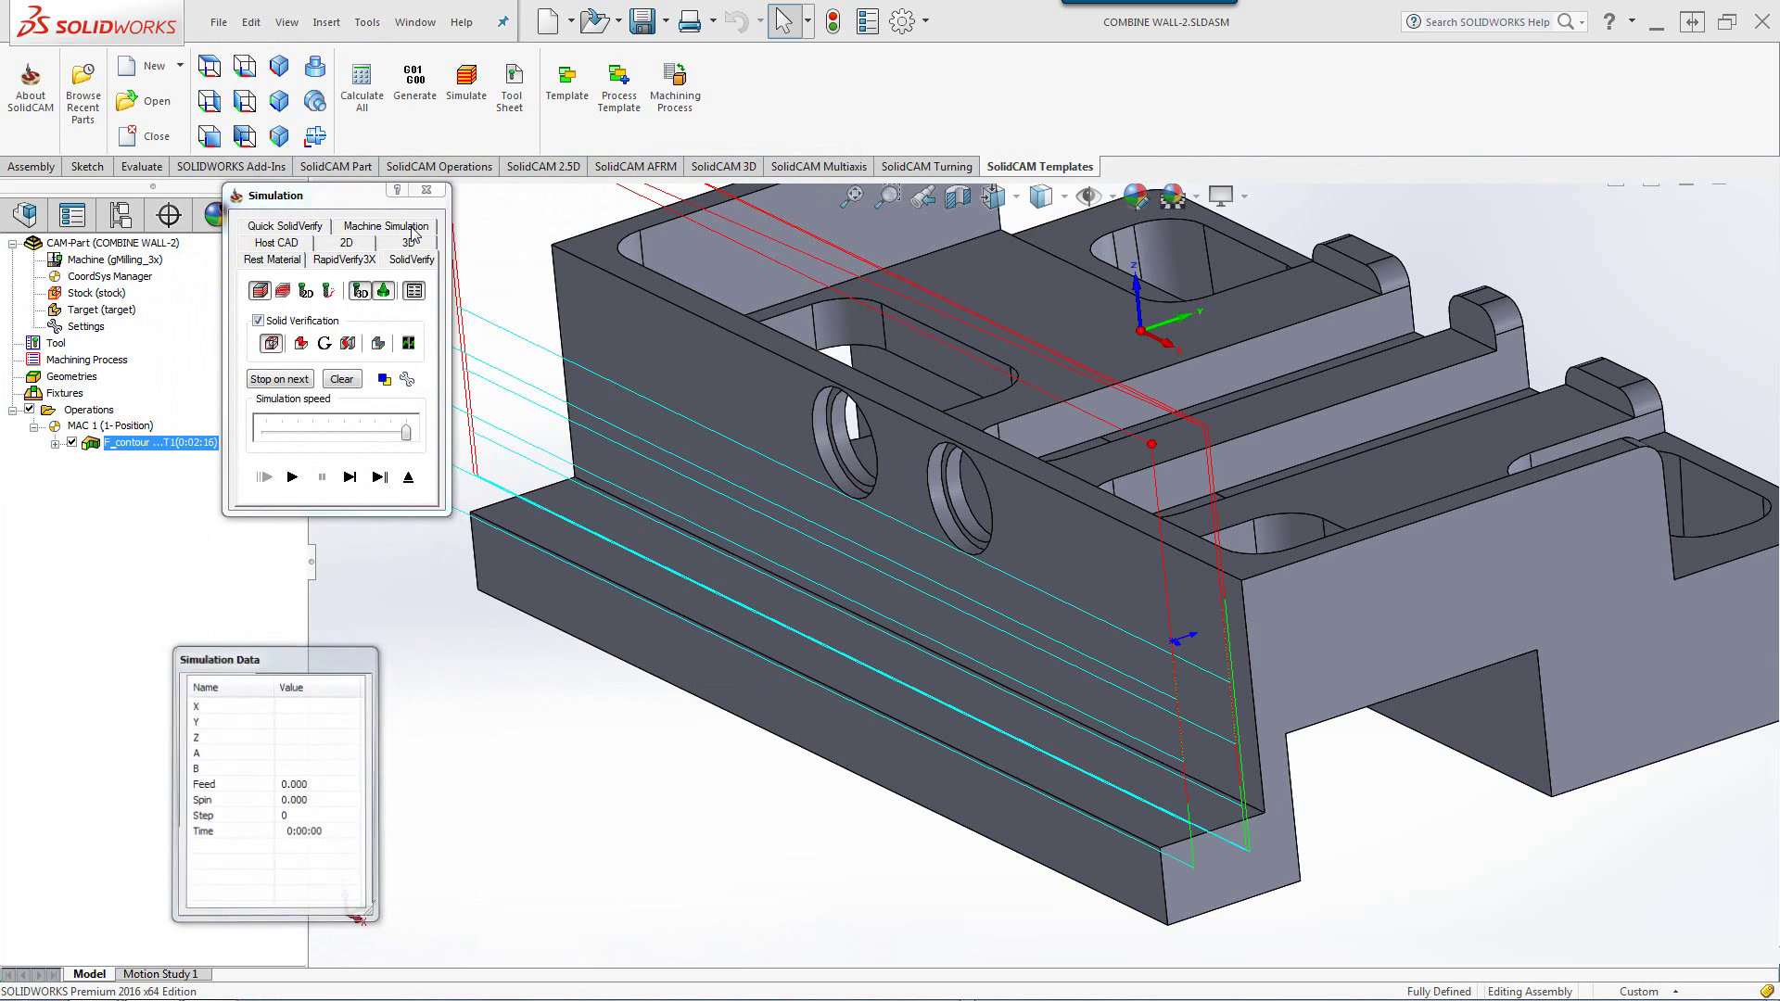
pyautogui.moveTo(316, 657); pyautogui.dragTo(208, 510)
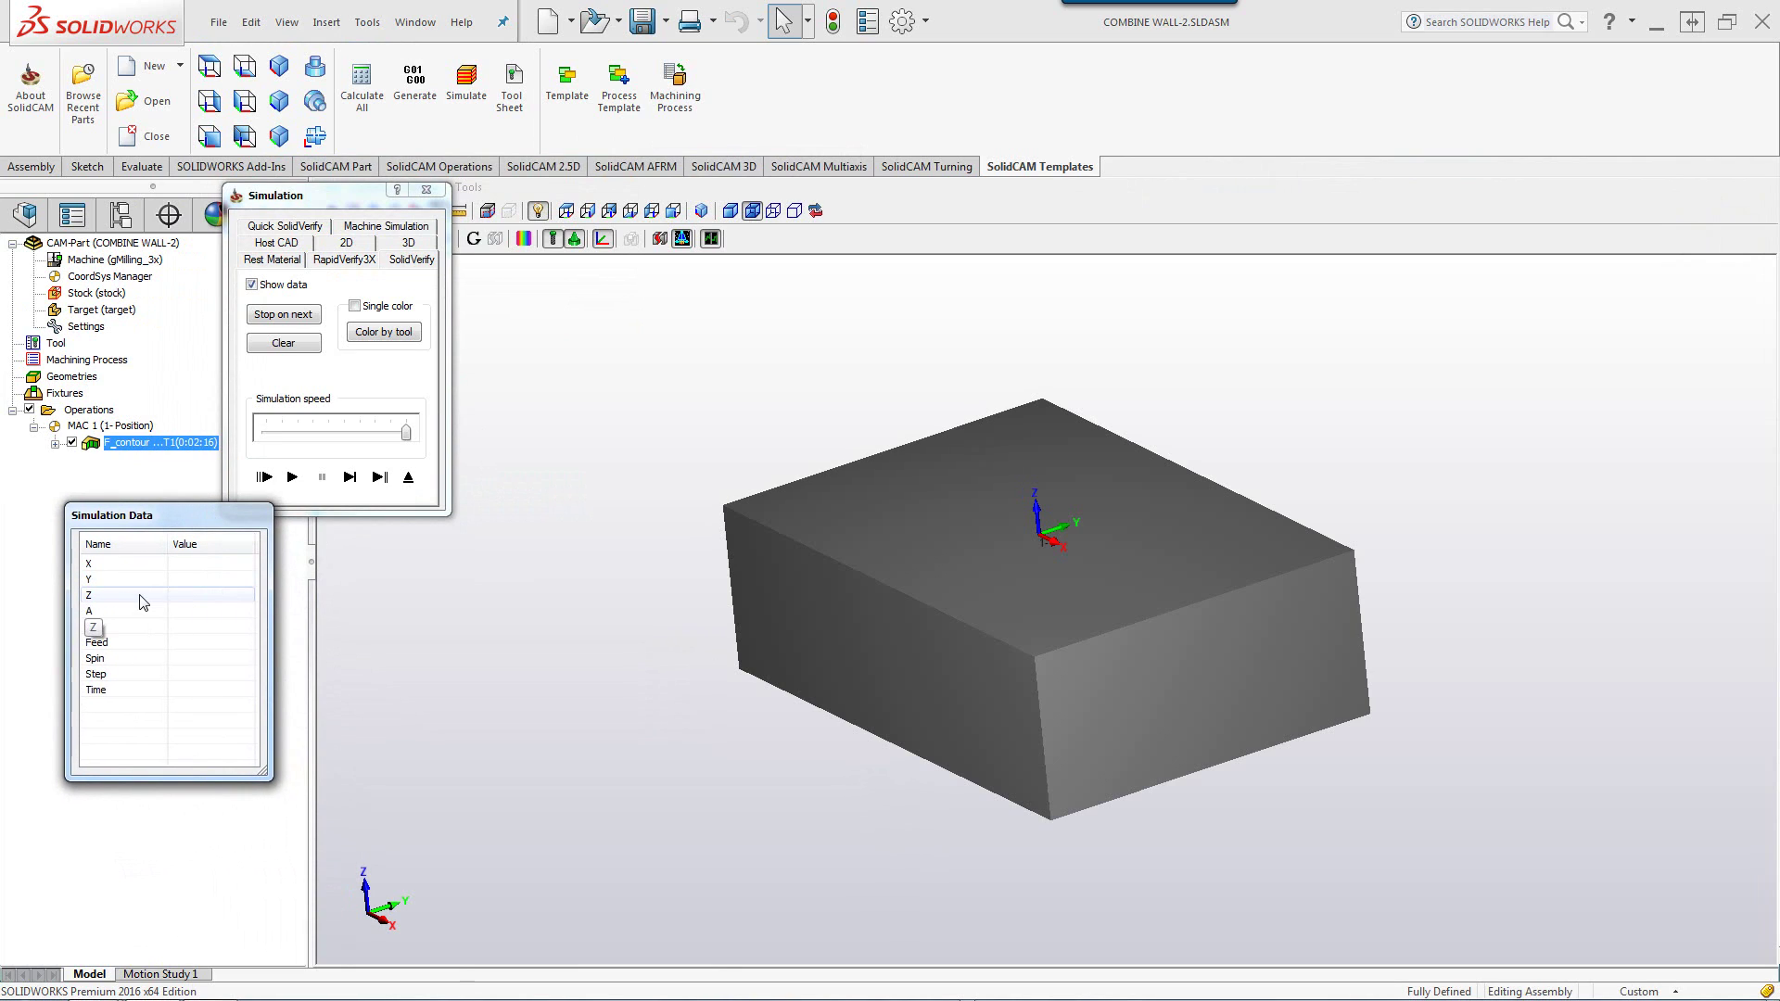
# - Single-step the simulation from step 16 to 59 through the stepped cuts along the 15 mm step
pyautogui.click(573, 675)
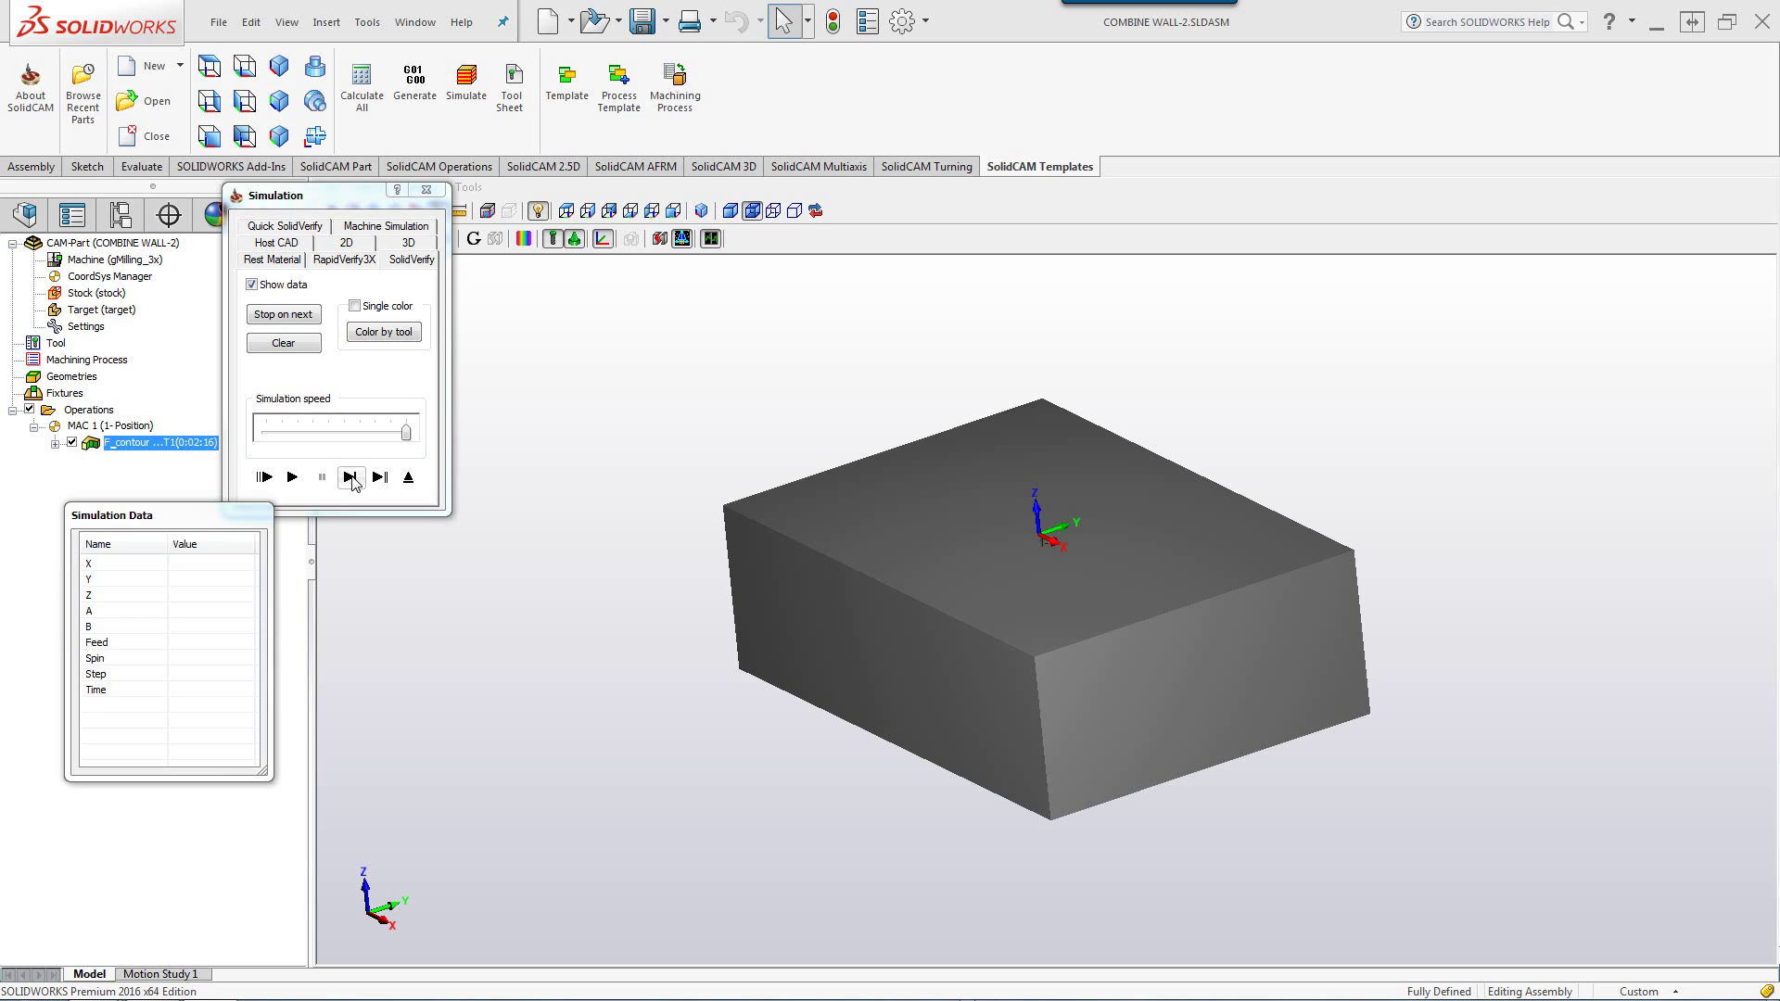
pyautogui.click(351, 478)
pyautogui.click(350, 478)
pyautogui.click(350, 478)
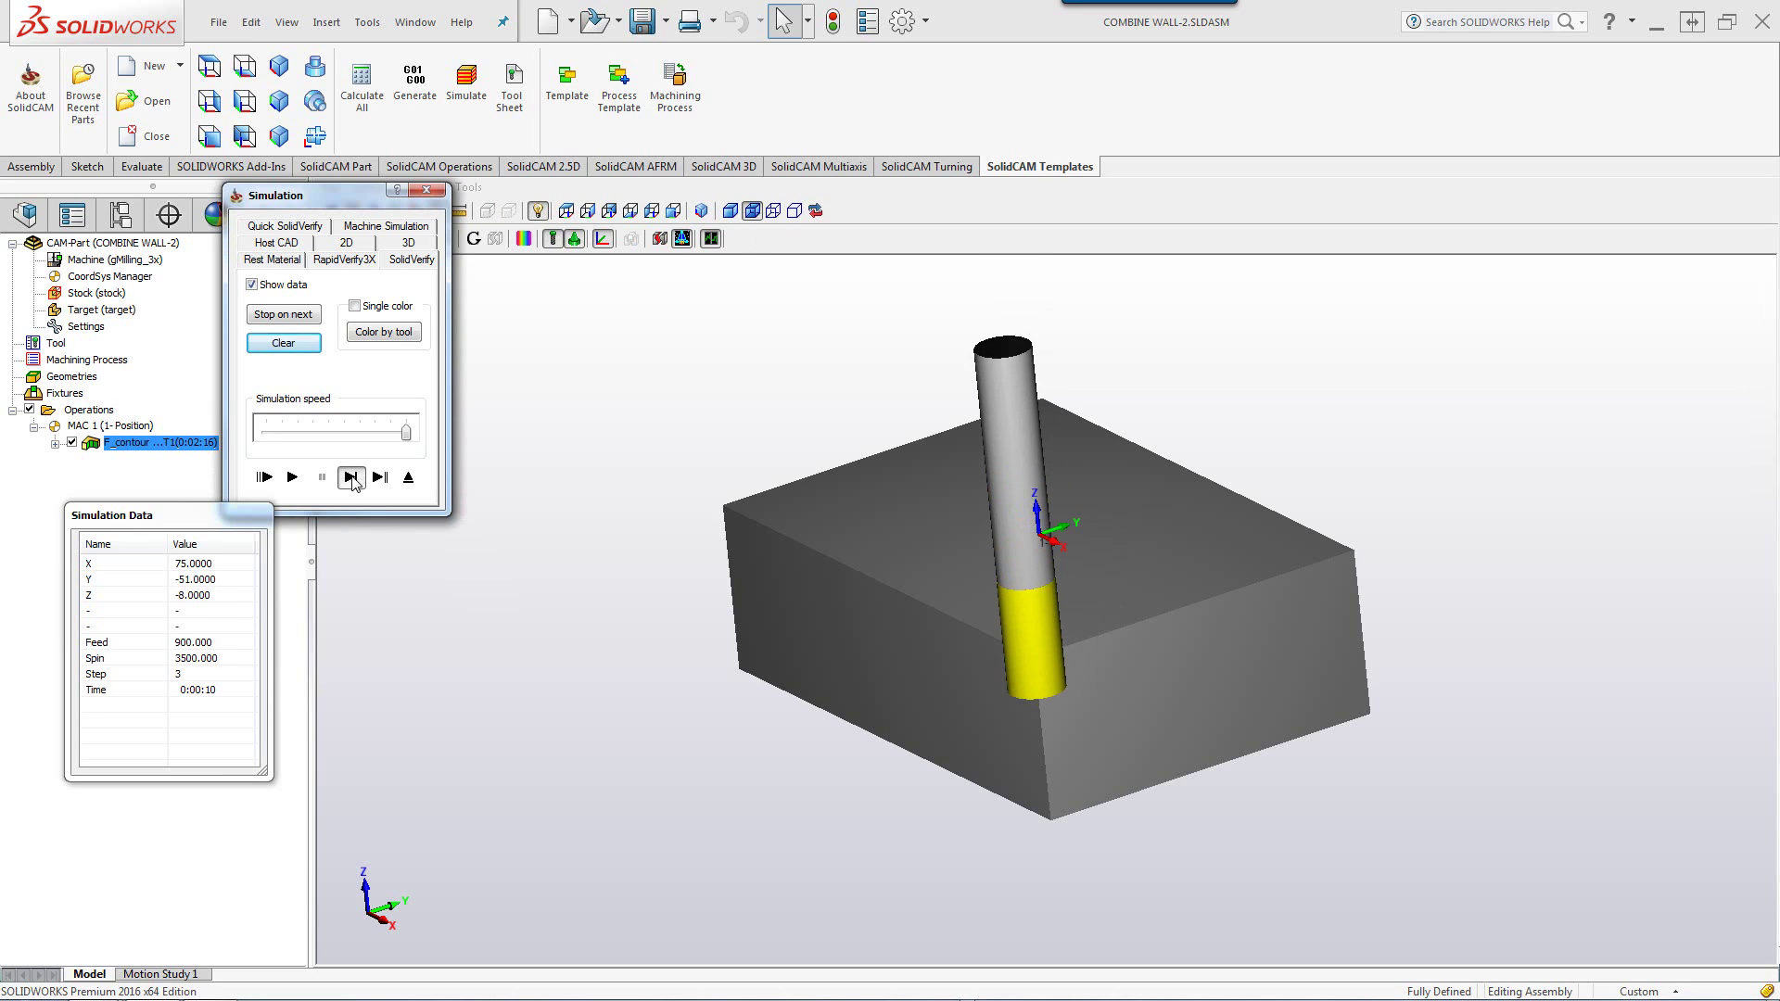
pyautogui.click(350, 478)
pyautogui.click(350, 478)
pyautogui.click(351, 478)
pyautogui.click(351, 478)
pyautogui.click(350, 478)
pyautogui.click(350, 478)
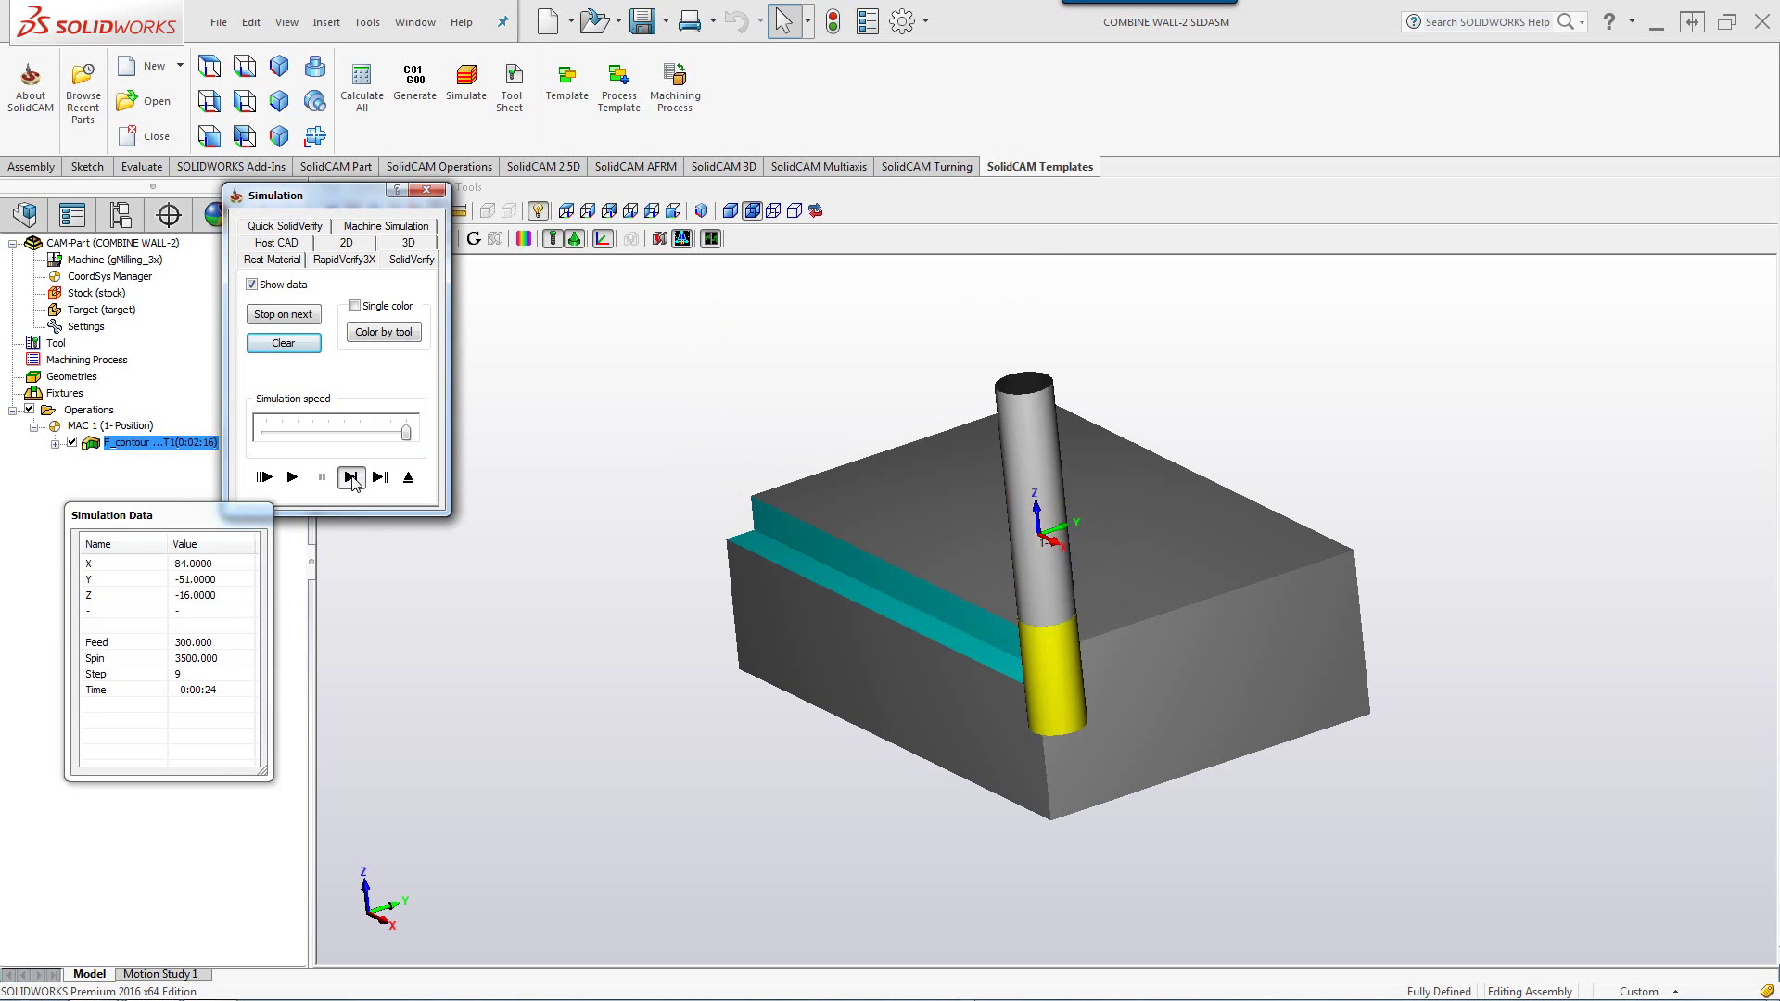
pyautogui.click(350, 478)
pyautogui.click(350, 479)
pyautogui.click(351, 478)
pyautogui.click(350, 478)
pyautogui.click(351, 478)
pyautogui.click(351, 478)
pyautogui.click(350, 479)
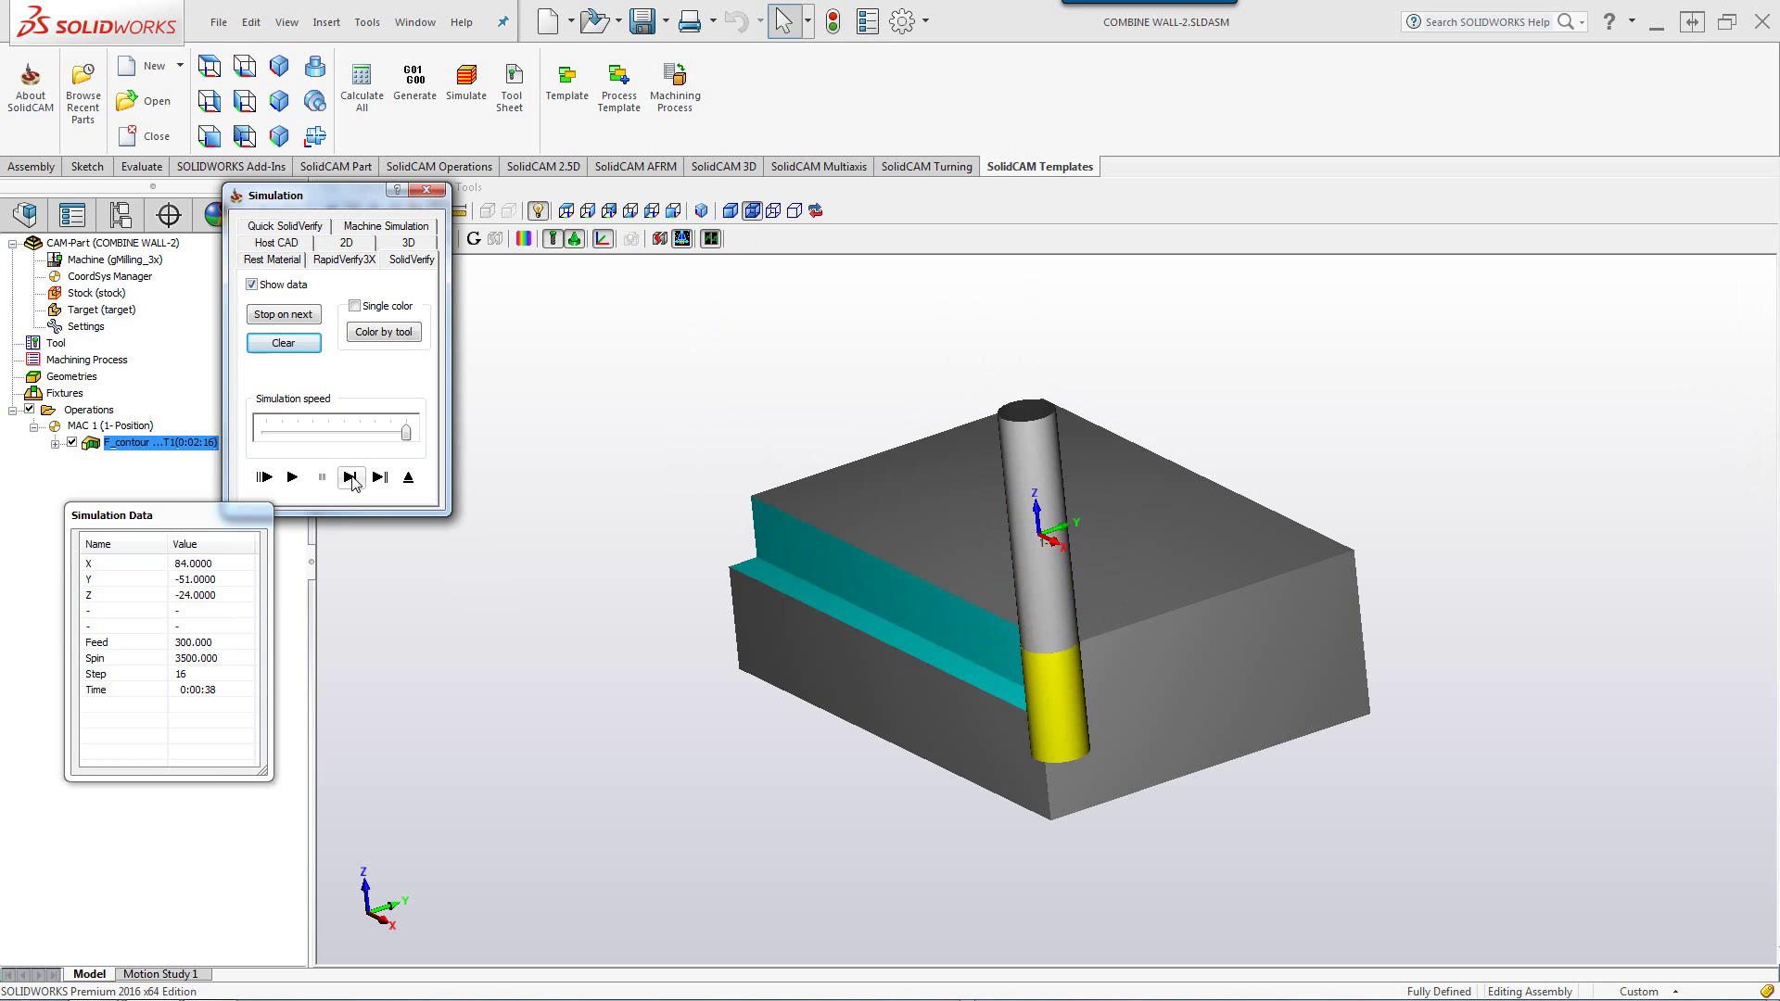
pyautogui.click(351, 479)
pyautogui.click(350, 478)
pyautogui.click(351, 479)
pyautogui.click(351, 478)
pyautogui.click(350, 478)
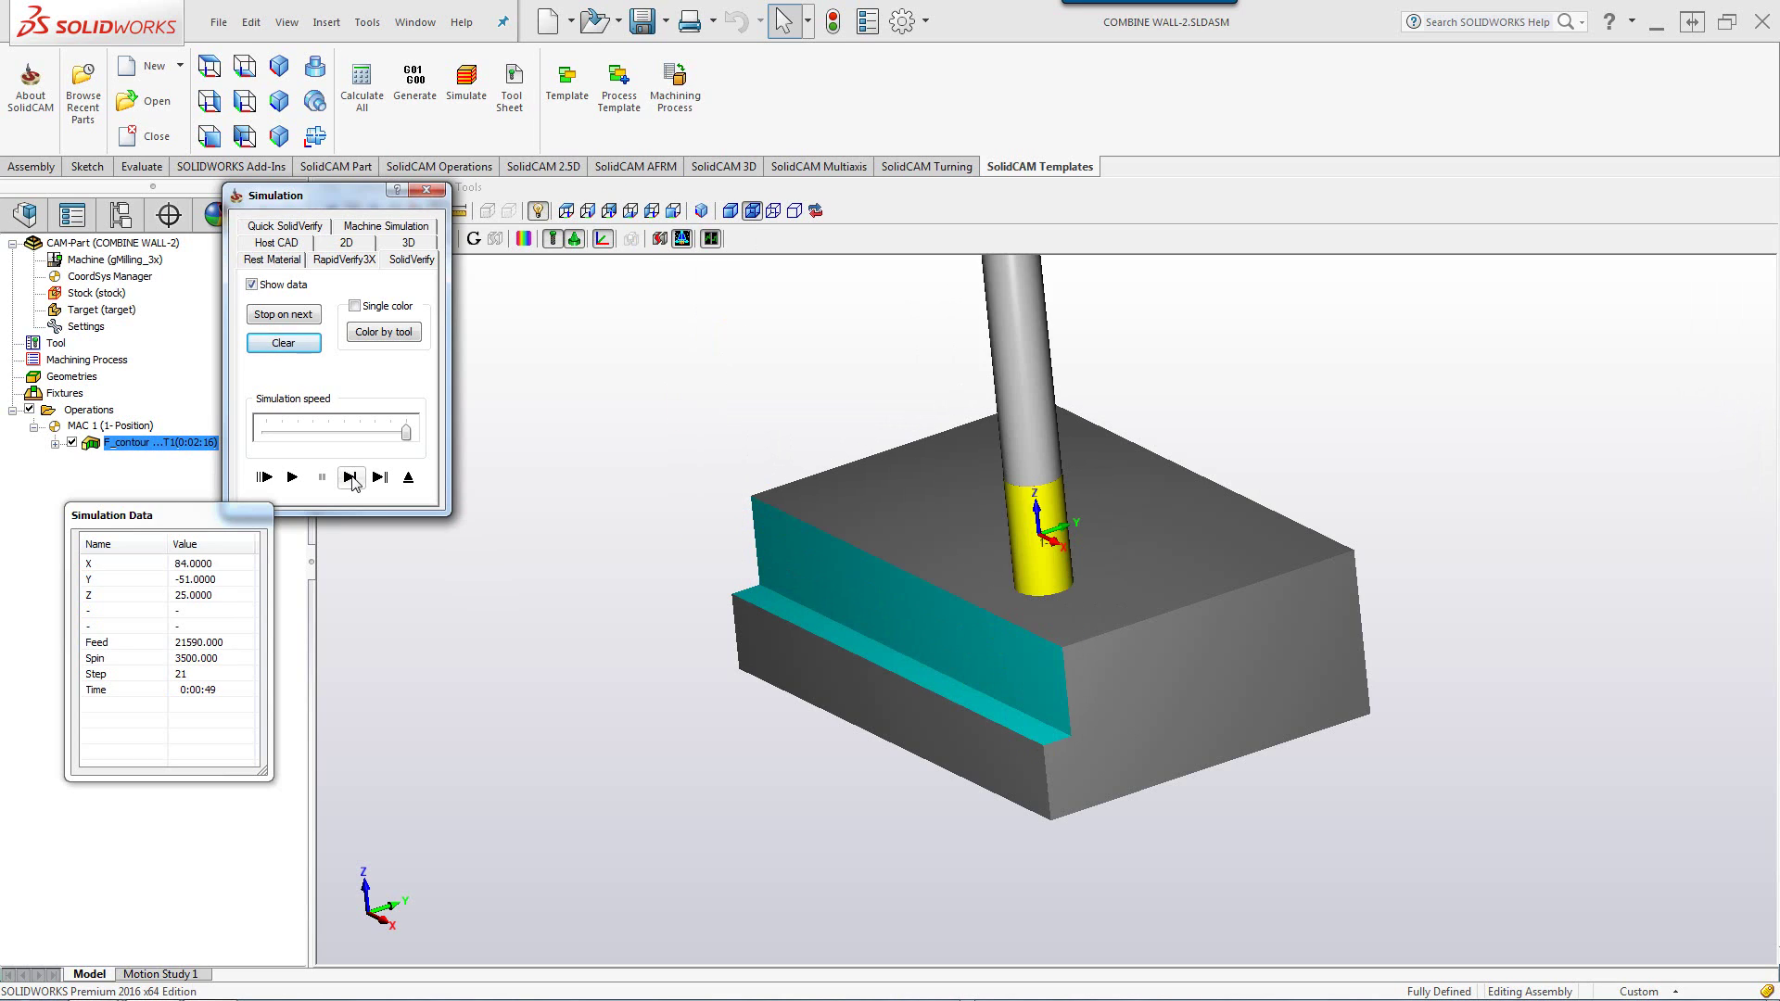
pyautogui.click(350, 478)
pyautogui.click(350, 479)
pyautogui.click(351, 478)
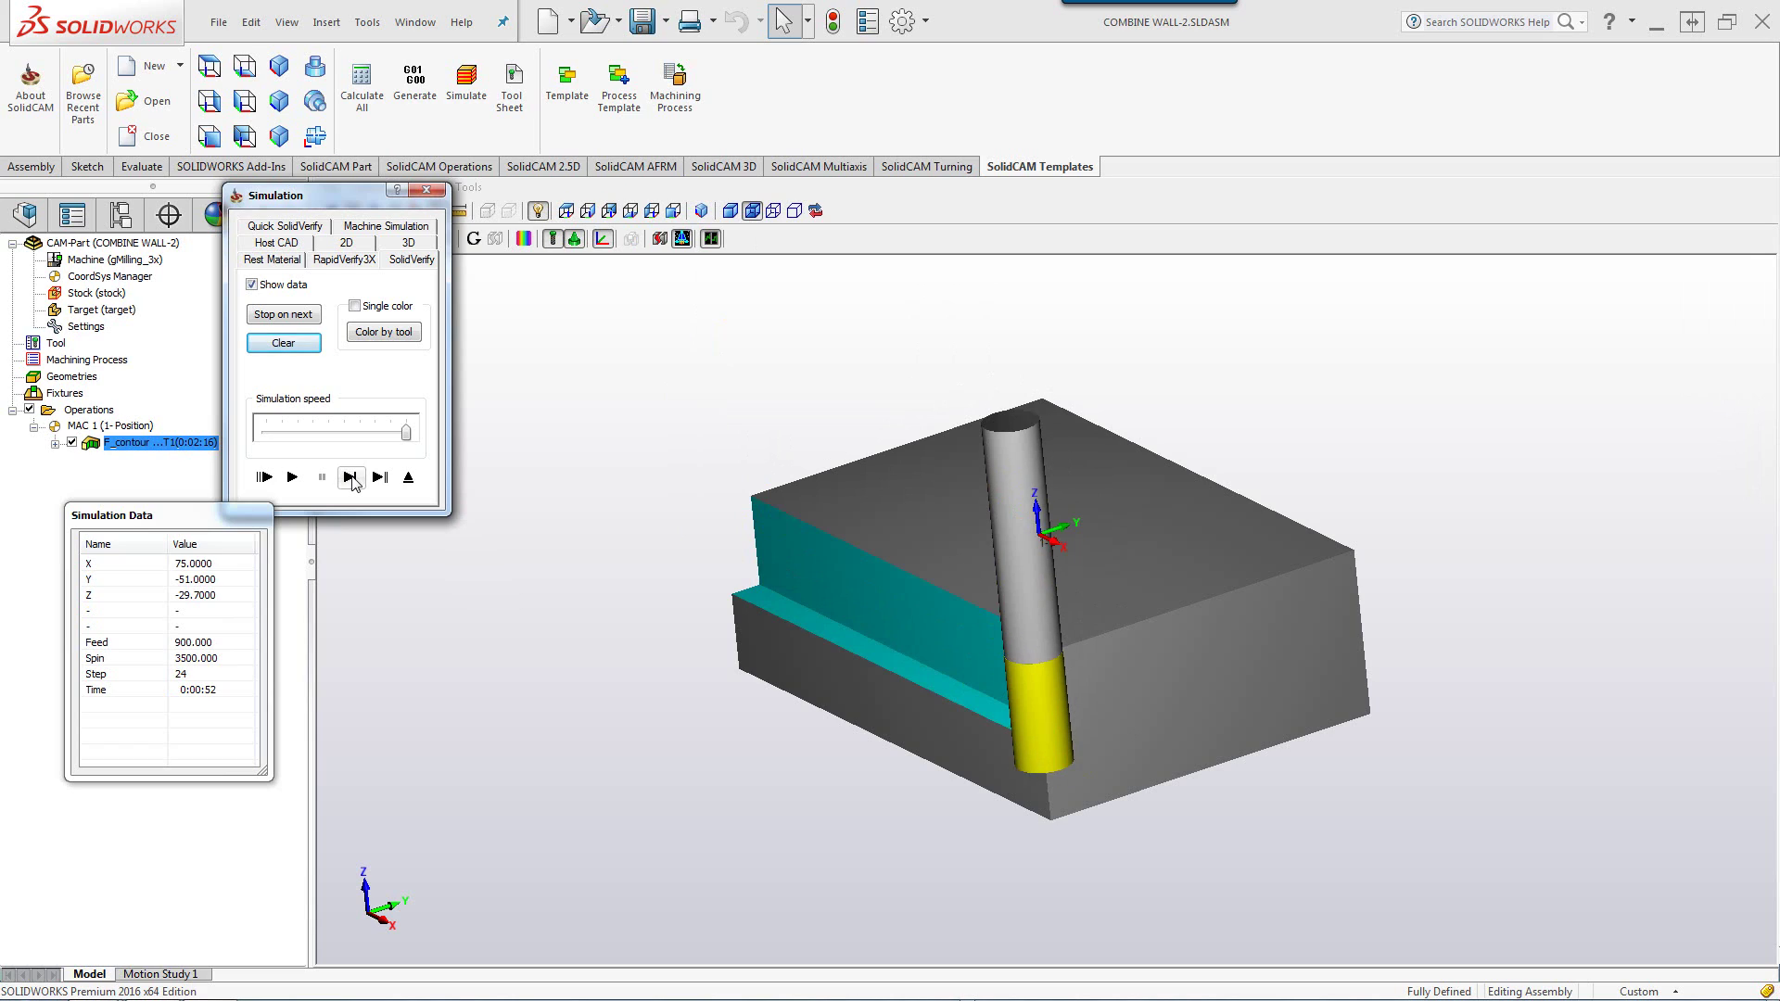
pyautogui.click(350, 479)
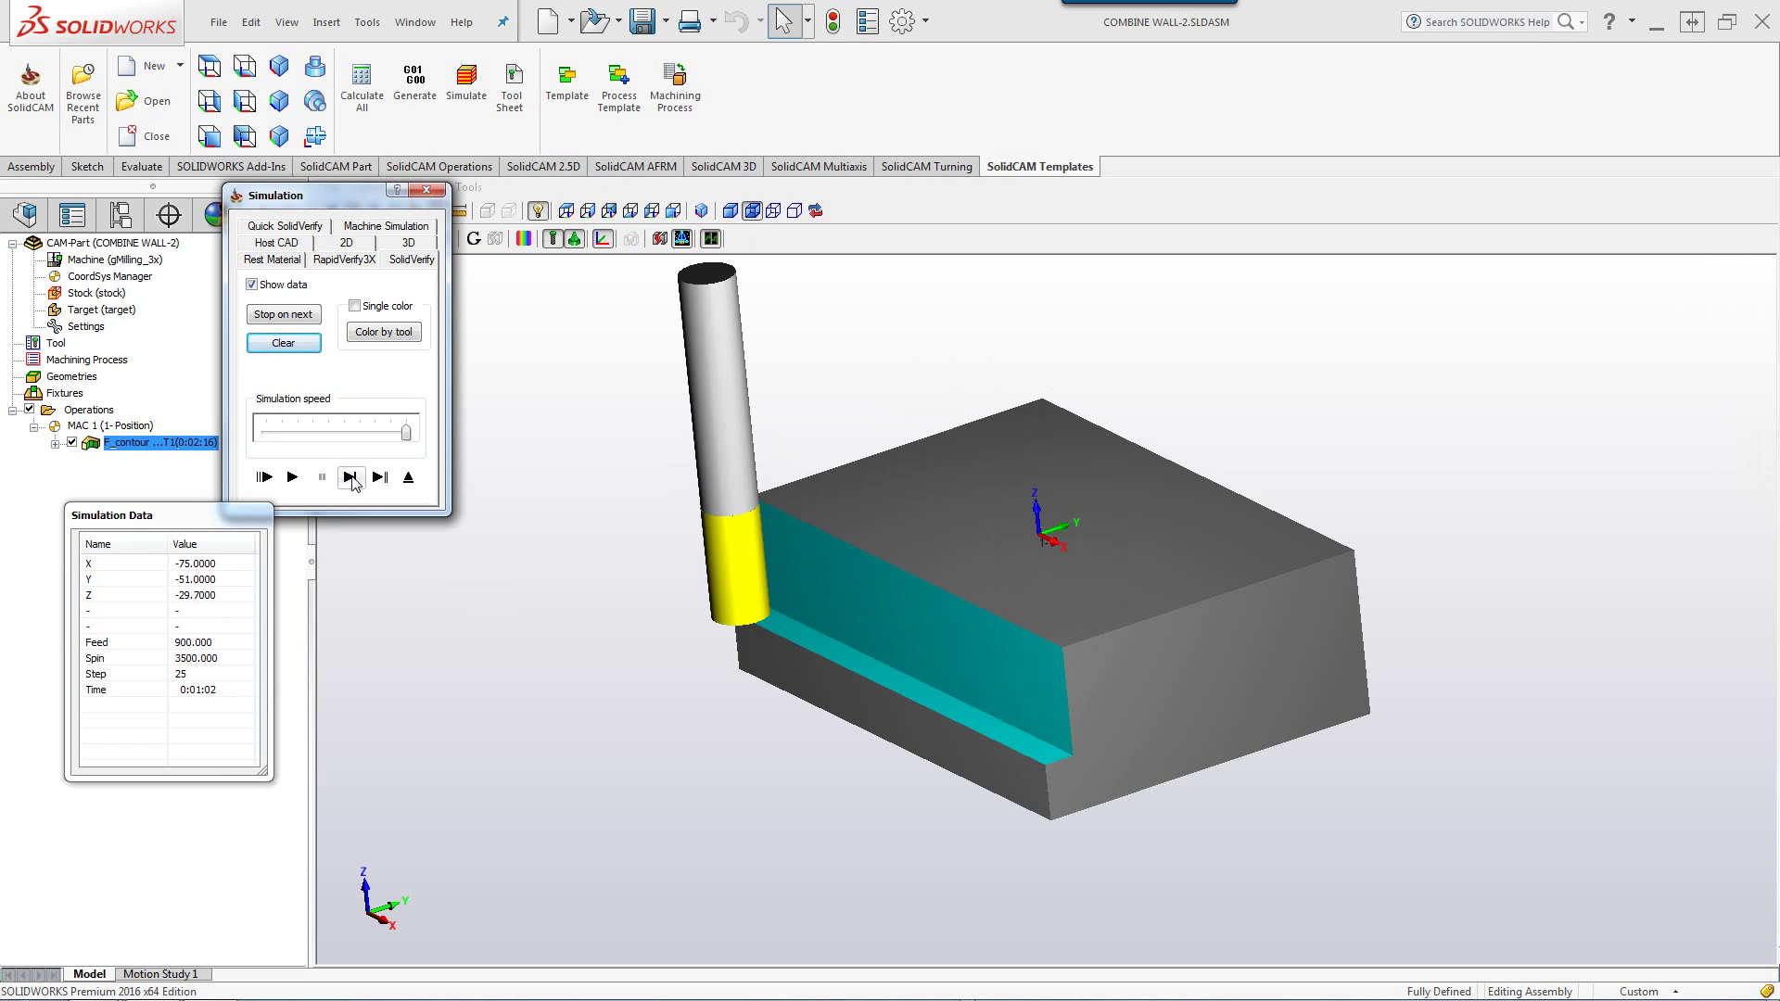
pyautogui.click(350, 478)
pyautogui.click(350, 478)
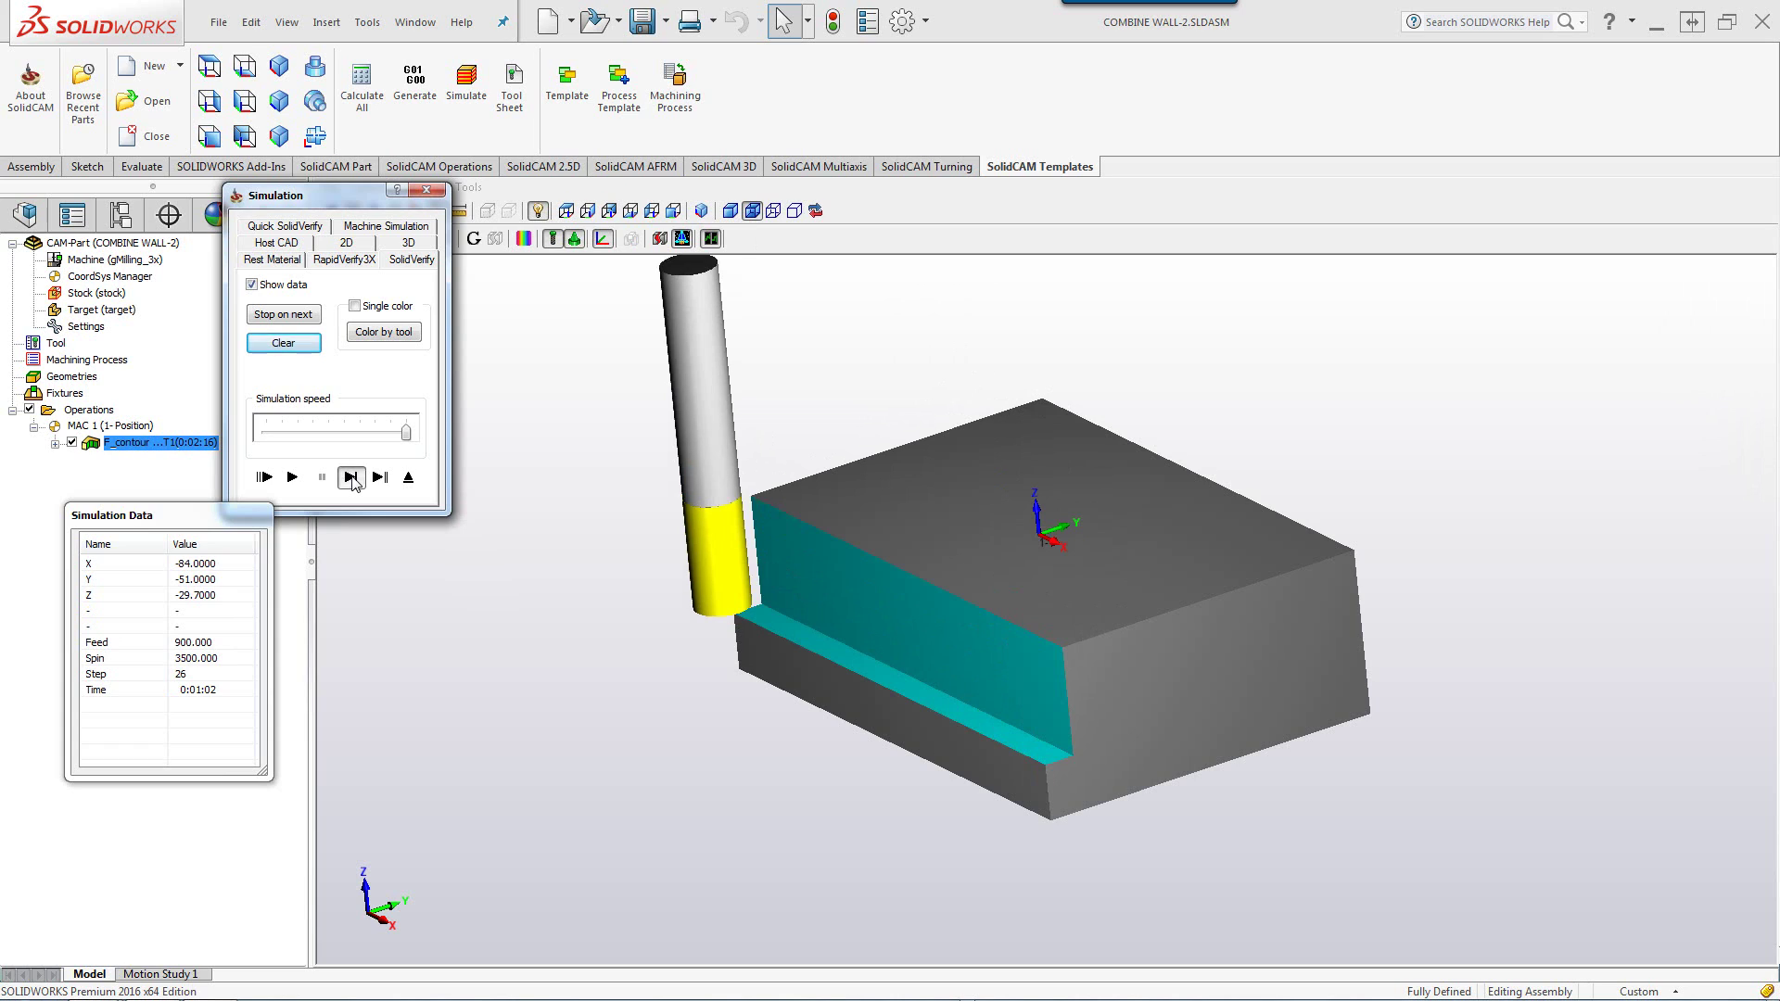
pyautogui.click(350, 479)
pyautogui.click(350, 478)
pyautogui.click(350, 478)
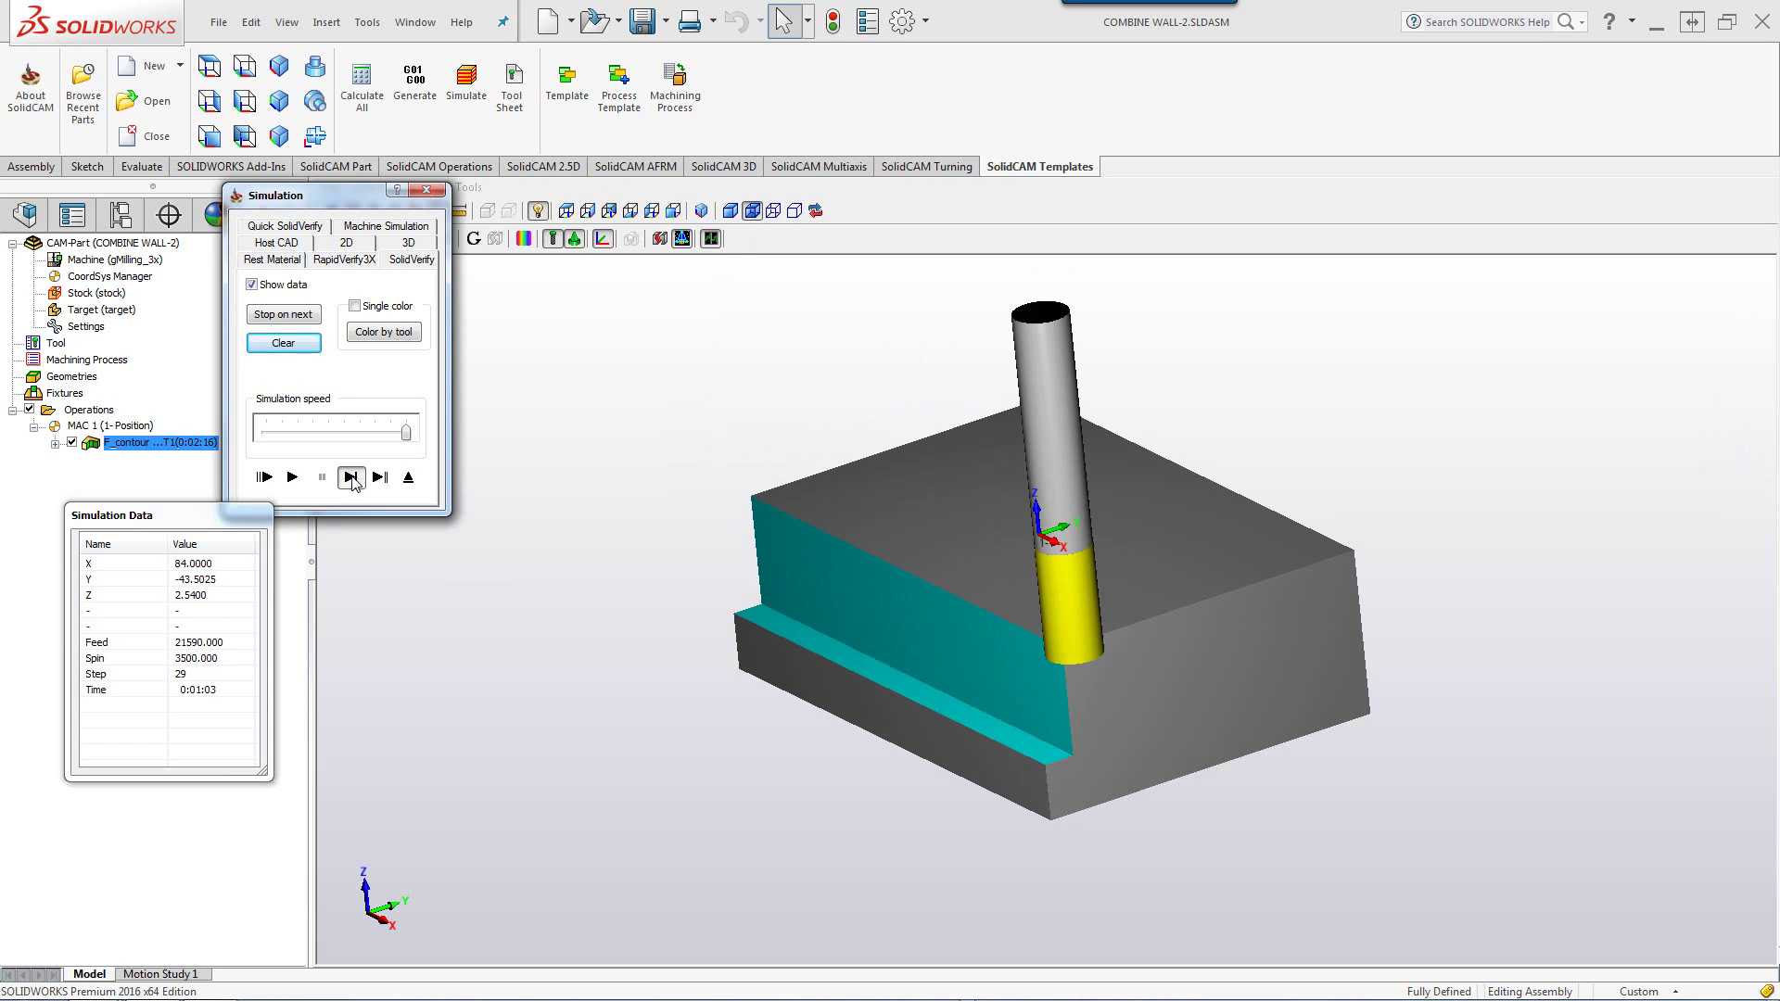
pyautogui.click(350, 479)
pyautogui.click(351, 478)
pyautogui.click(350, 478)
pyautogui.click(350, 479)
pyautogui.click(350, 479)
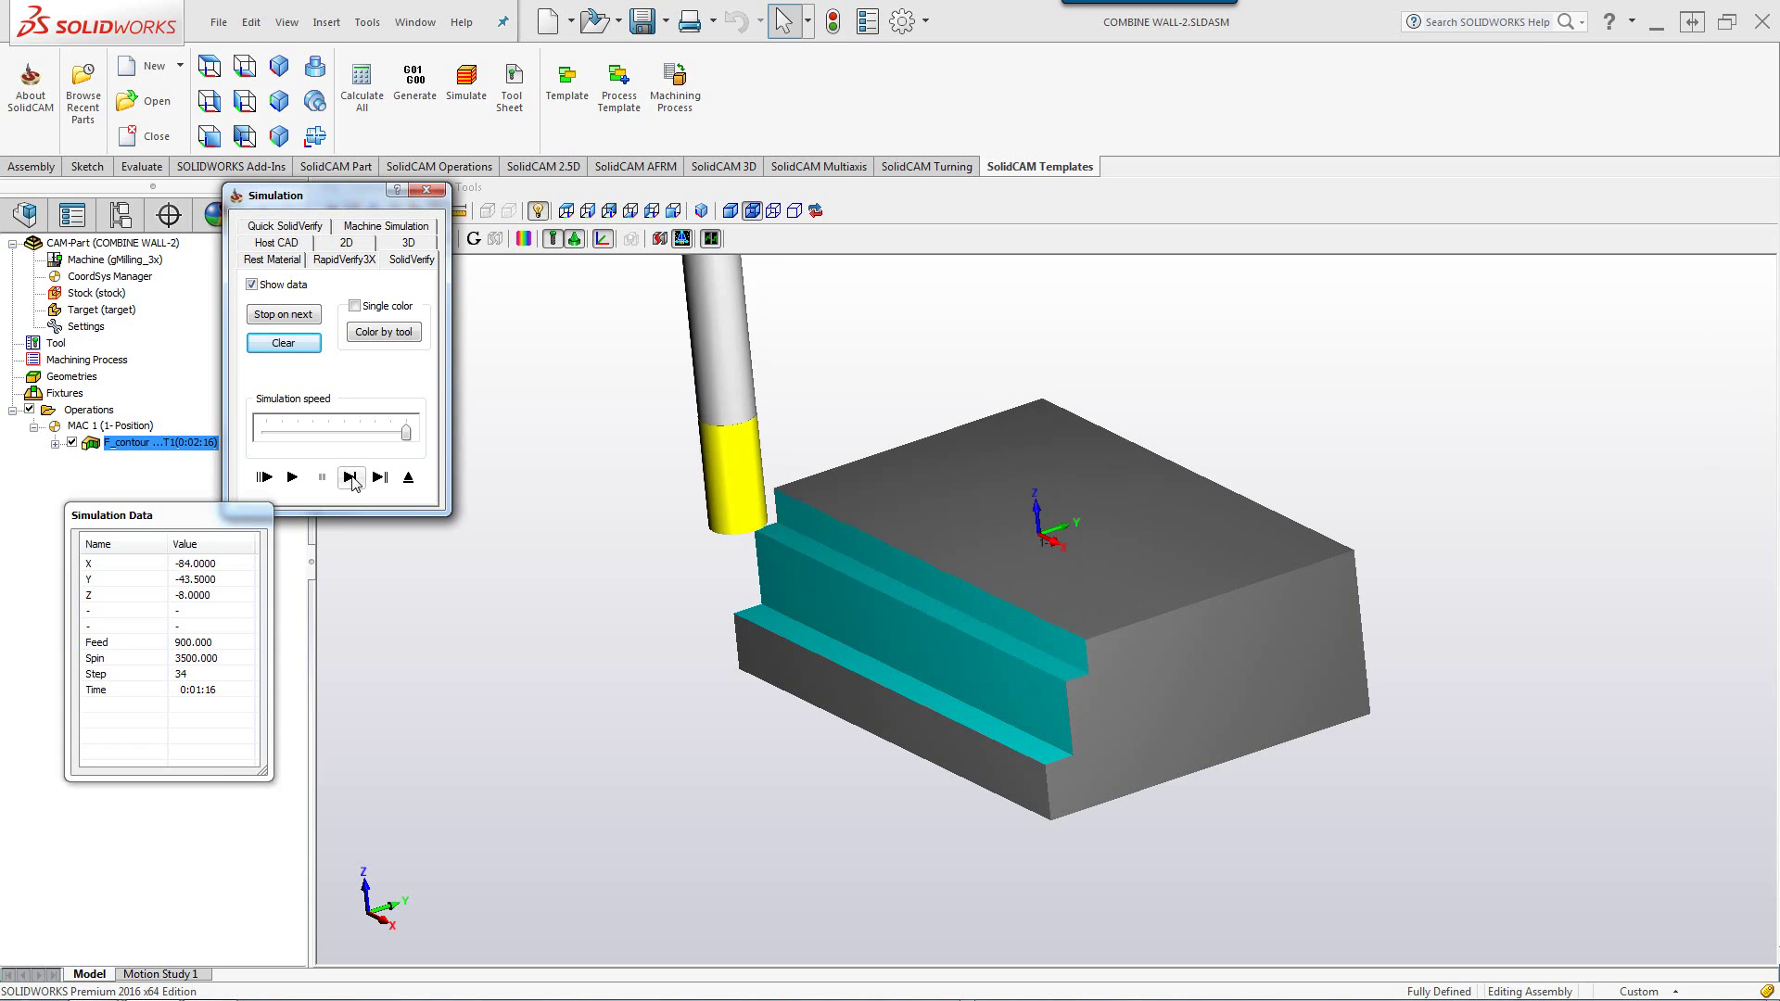
pyautogui.click(351, 478)
pyautogui.click(350, 479)
pyautogui.click(350, 478)
pyautogui.click(350, 478)
pyautogui.click(350, 478)
pyautogui.click(350, 478)
pyautogui.click(350, 478)
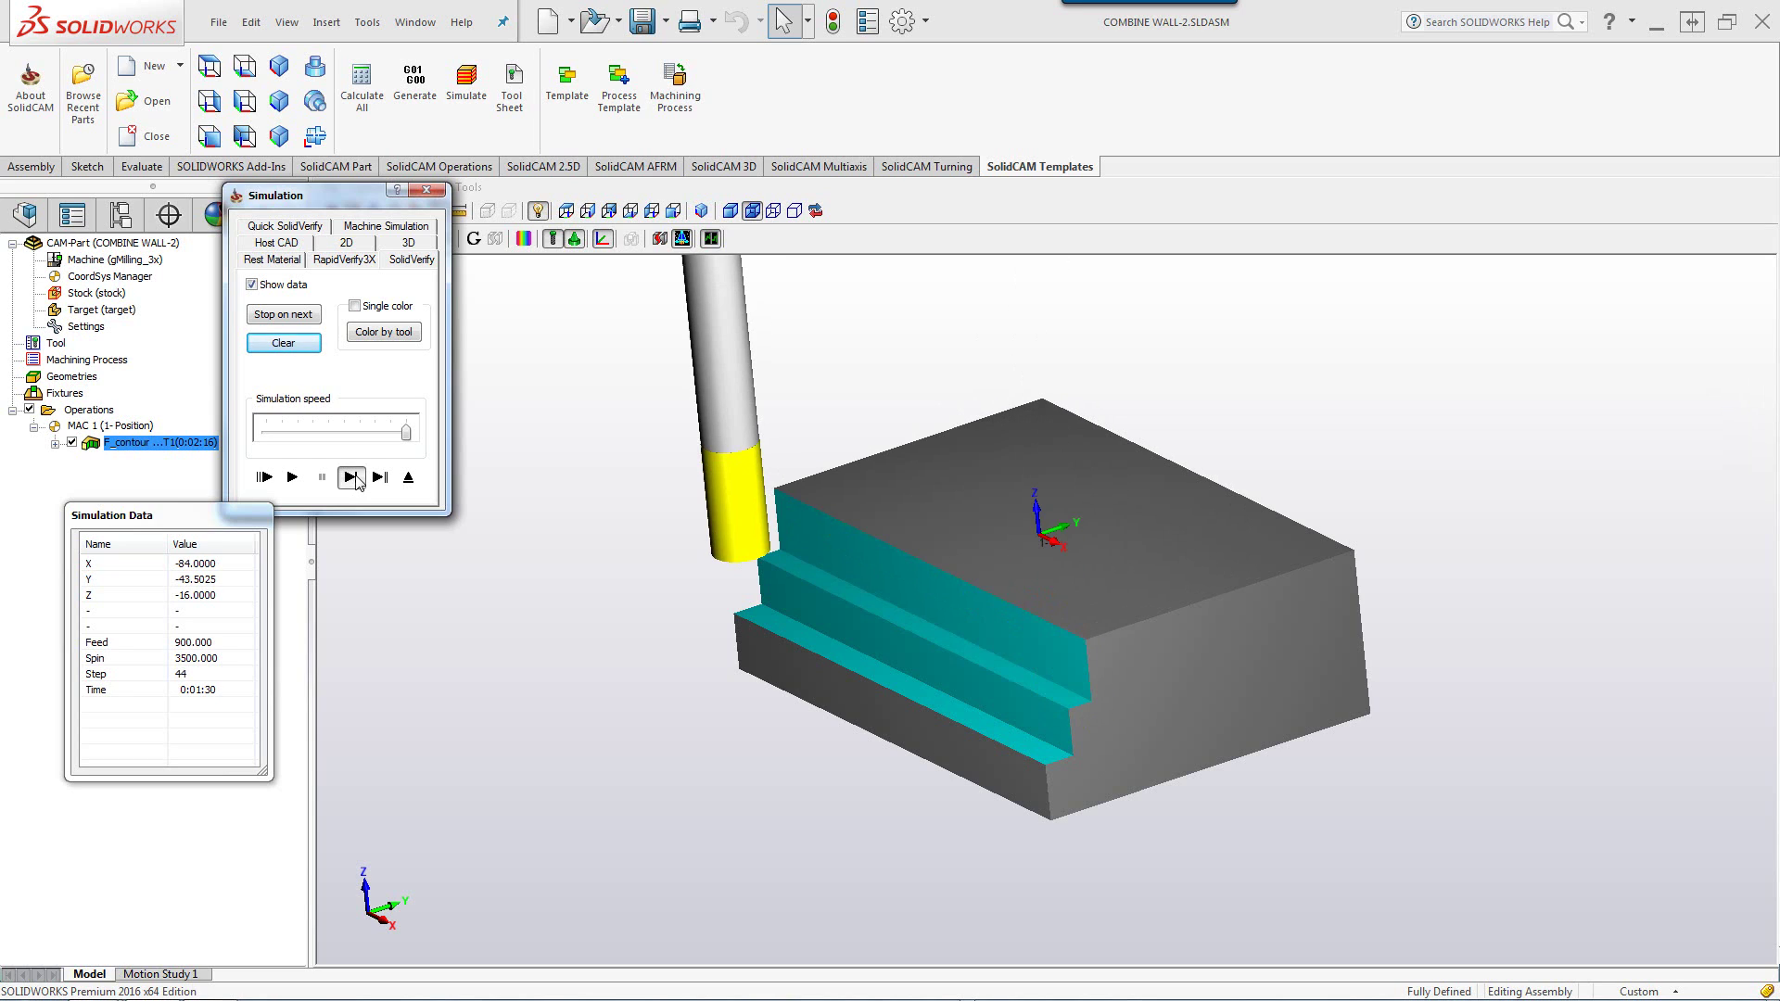
pyautogui.click(350, 478)
pyautogui.click(350, 478)
pyautogui.click(350, 478)
pyautogui.click(351, 478)
pyautogui.click(351, 478)
pyautogui.click(350, 478)
pyautogui.click(350, 478)
pyautogui.click(351, 478)
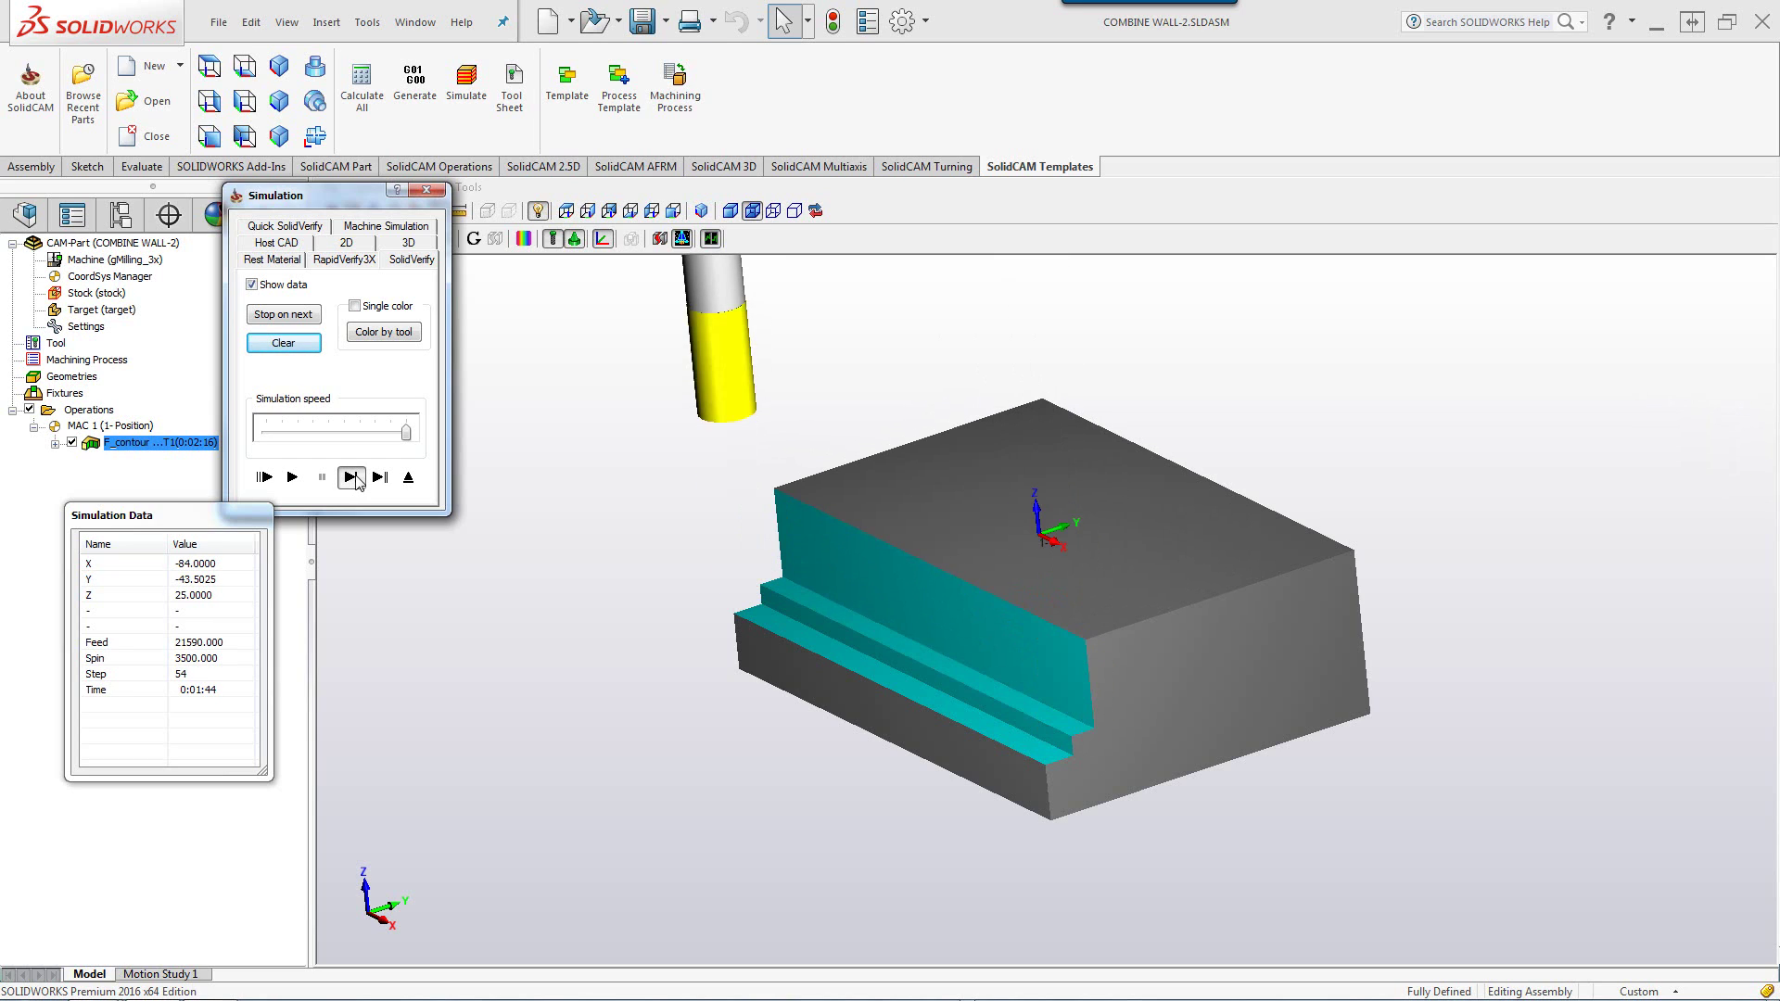
pyautogui.click(350, 478)
pyautogui.click(350, 478)
pyautogui.click(351, 479)
# - Single-step the simulation from step 59 to 69 through the combined wall and floor finish passes
pyautogui.click(351, 480)
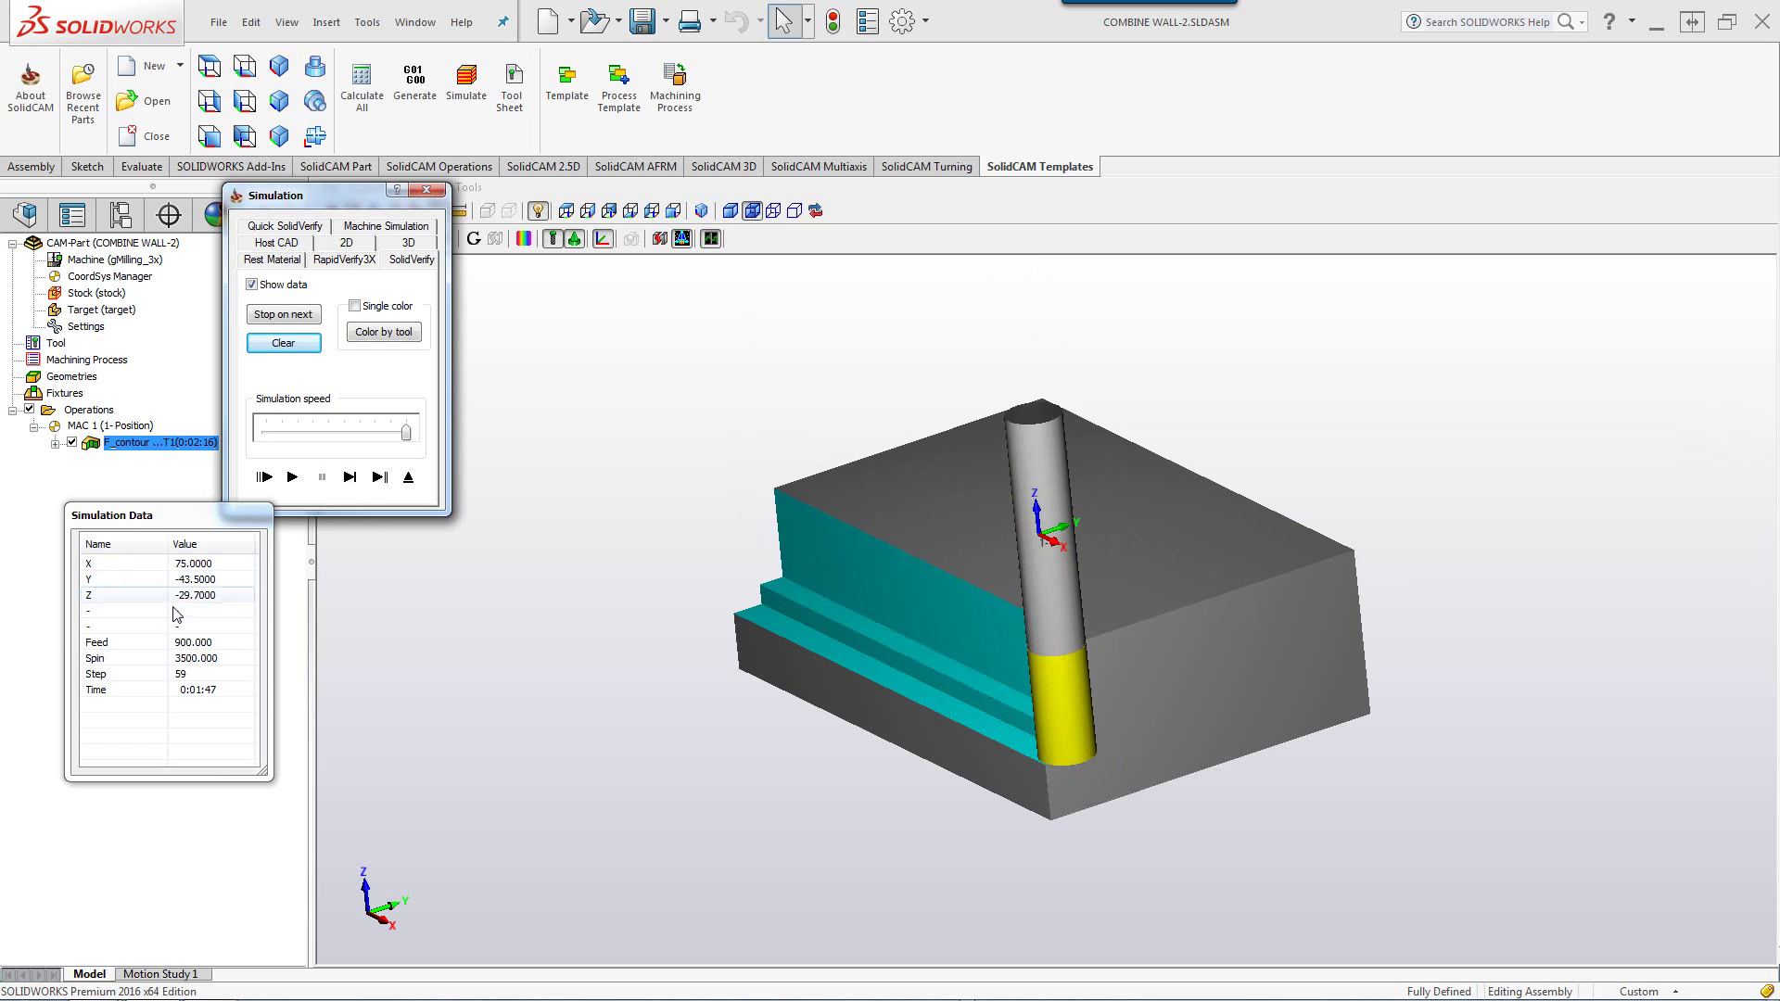
pyautogui.click(352, 479)
pyautogui.click(351, 478)
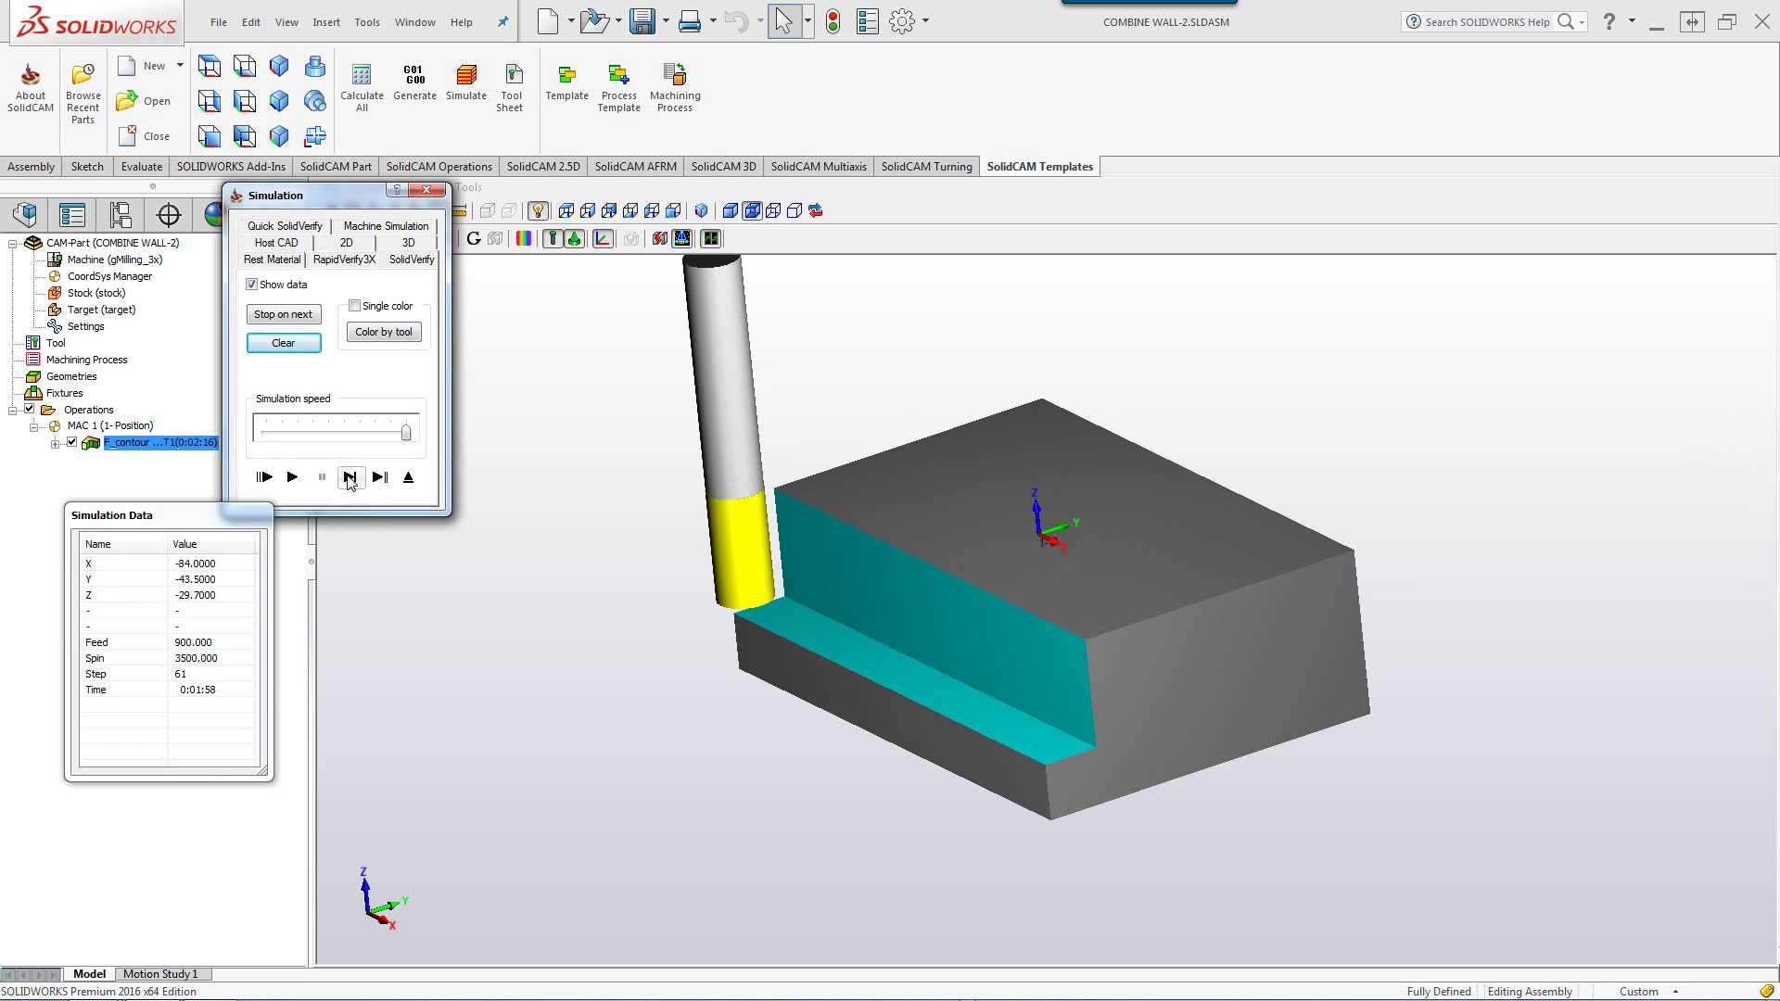
pyautogui.click(351, 478)
pyautogui.click(351, 478)
pyautogui.click(350, 478)
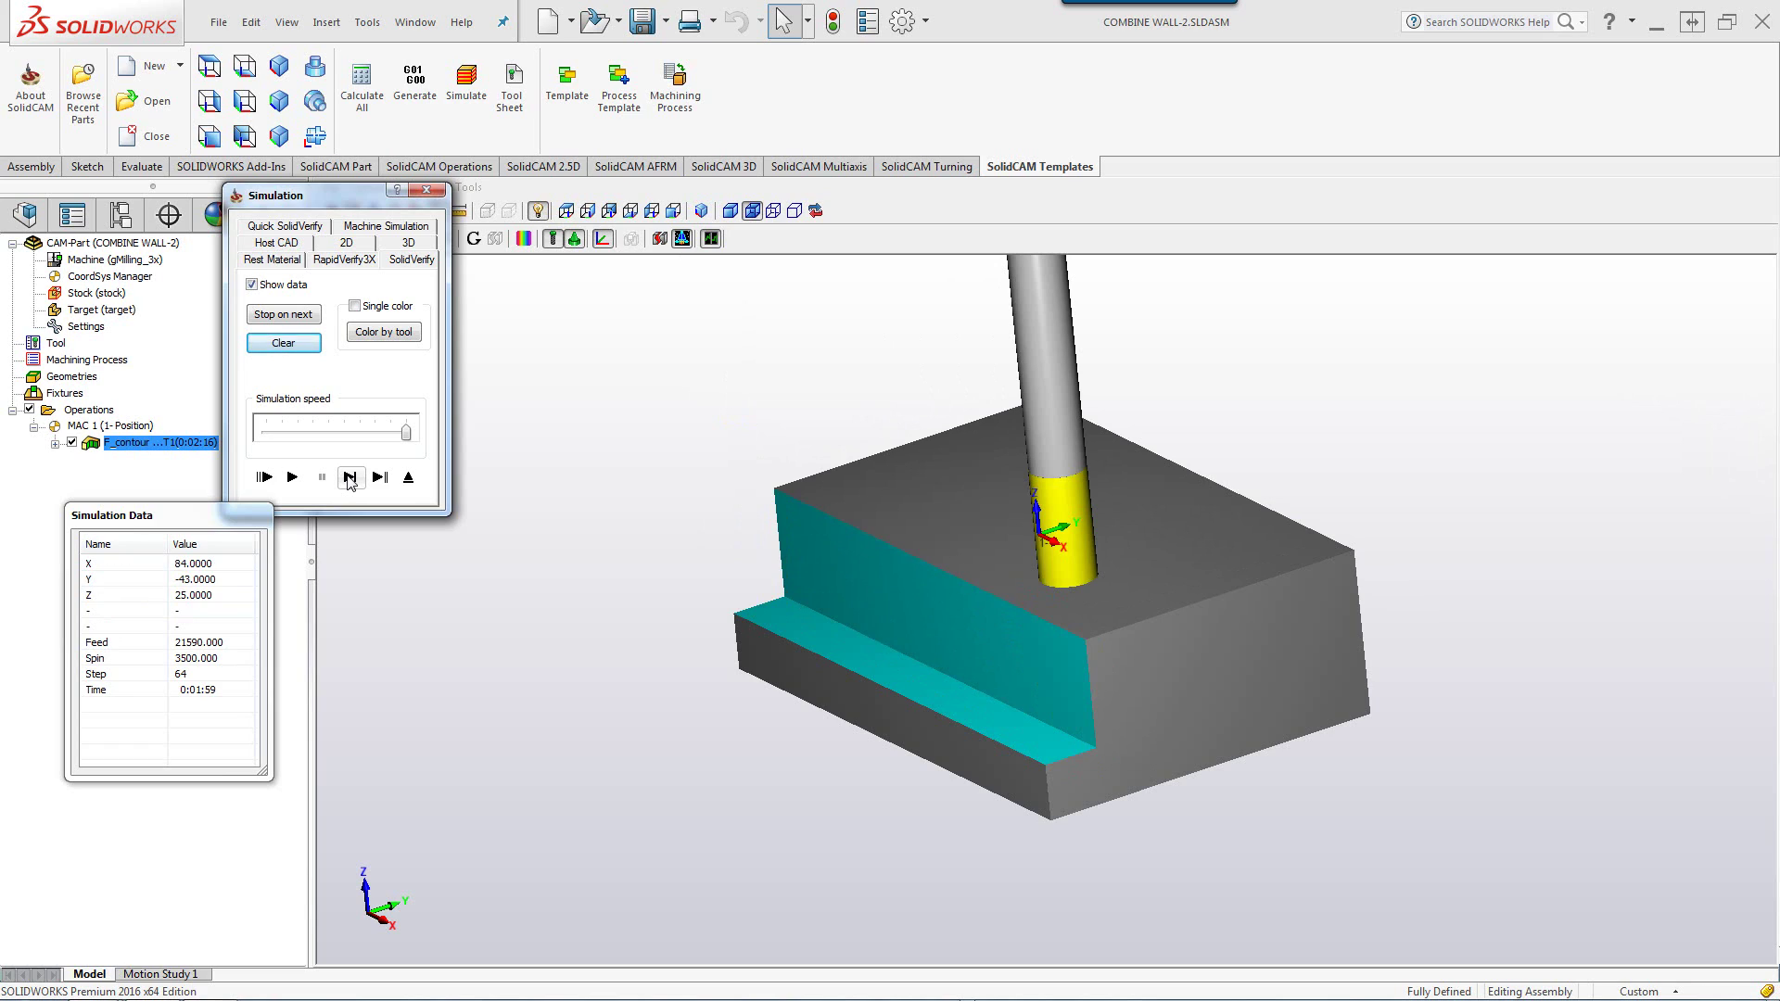
pyautogui.click(351, 478)
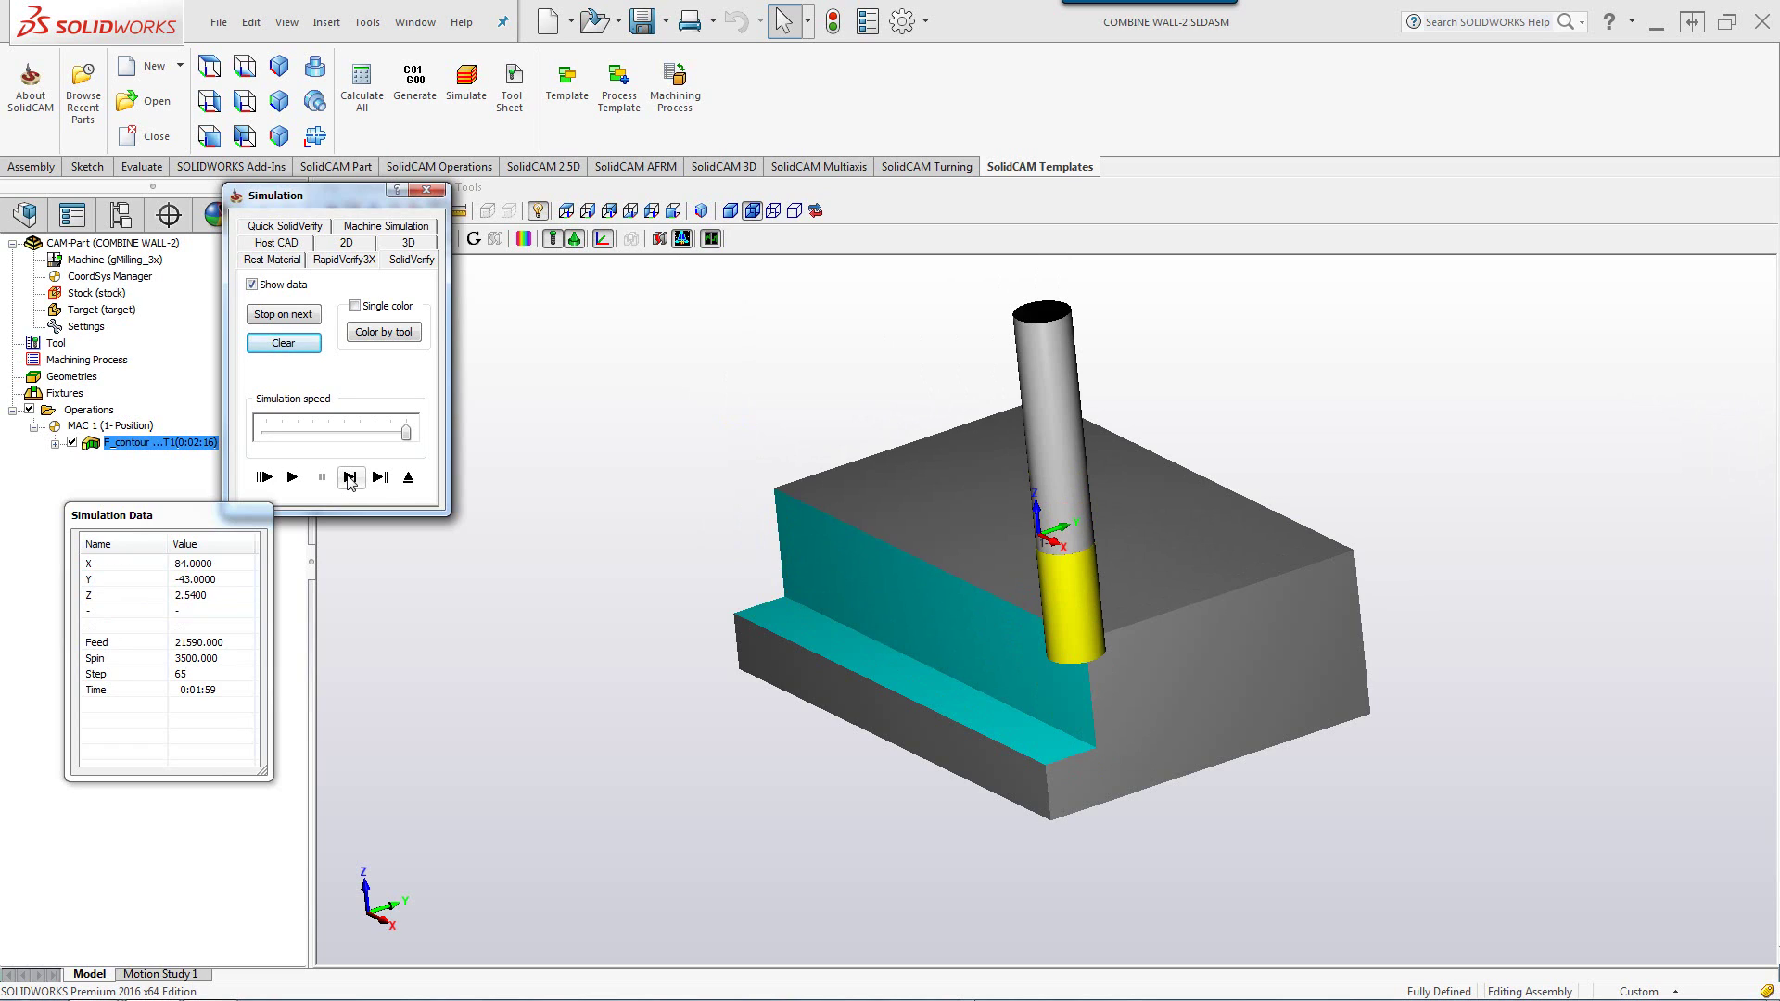
pyautogui.click(350, 479)
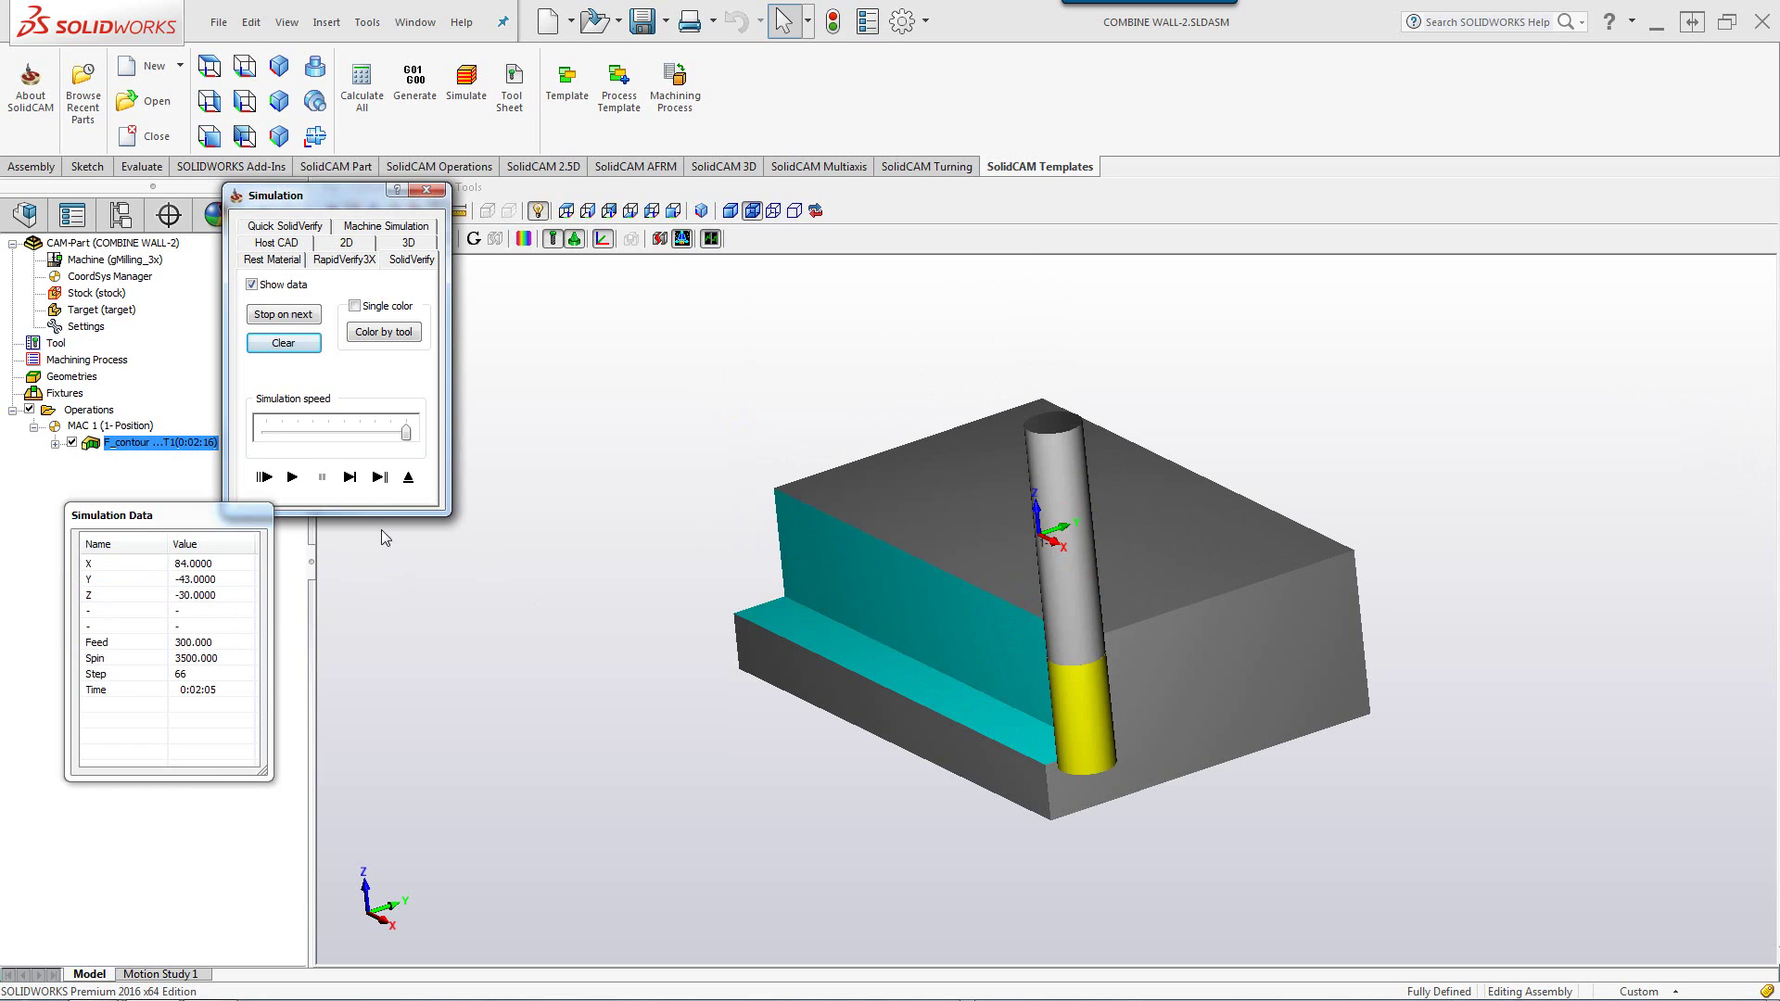
pyautogui.click(349, 477)
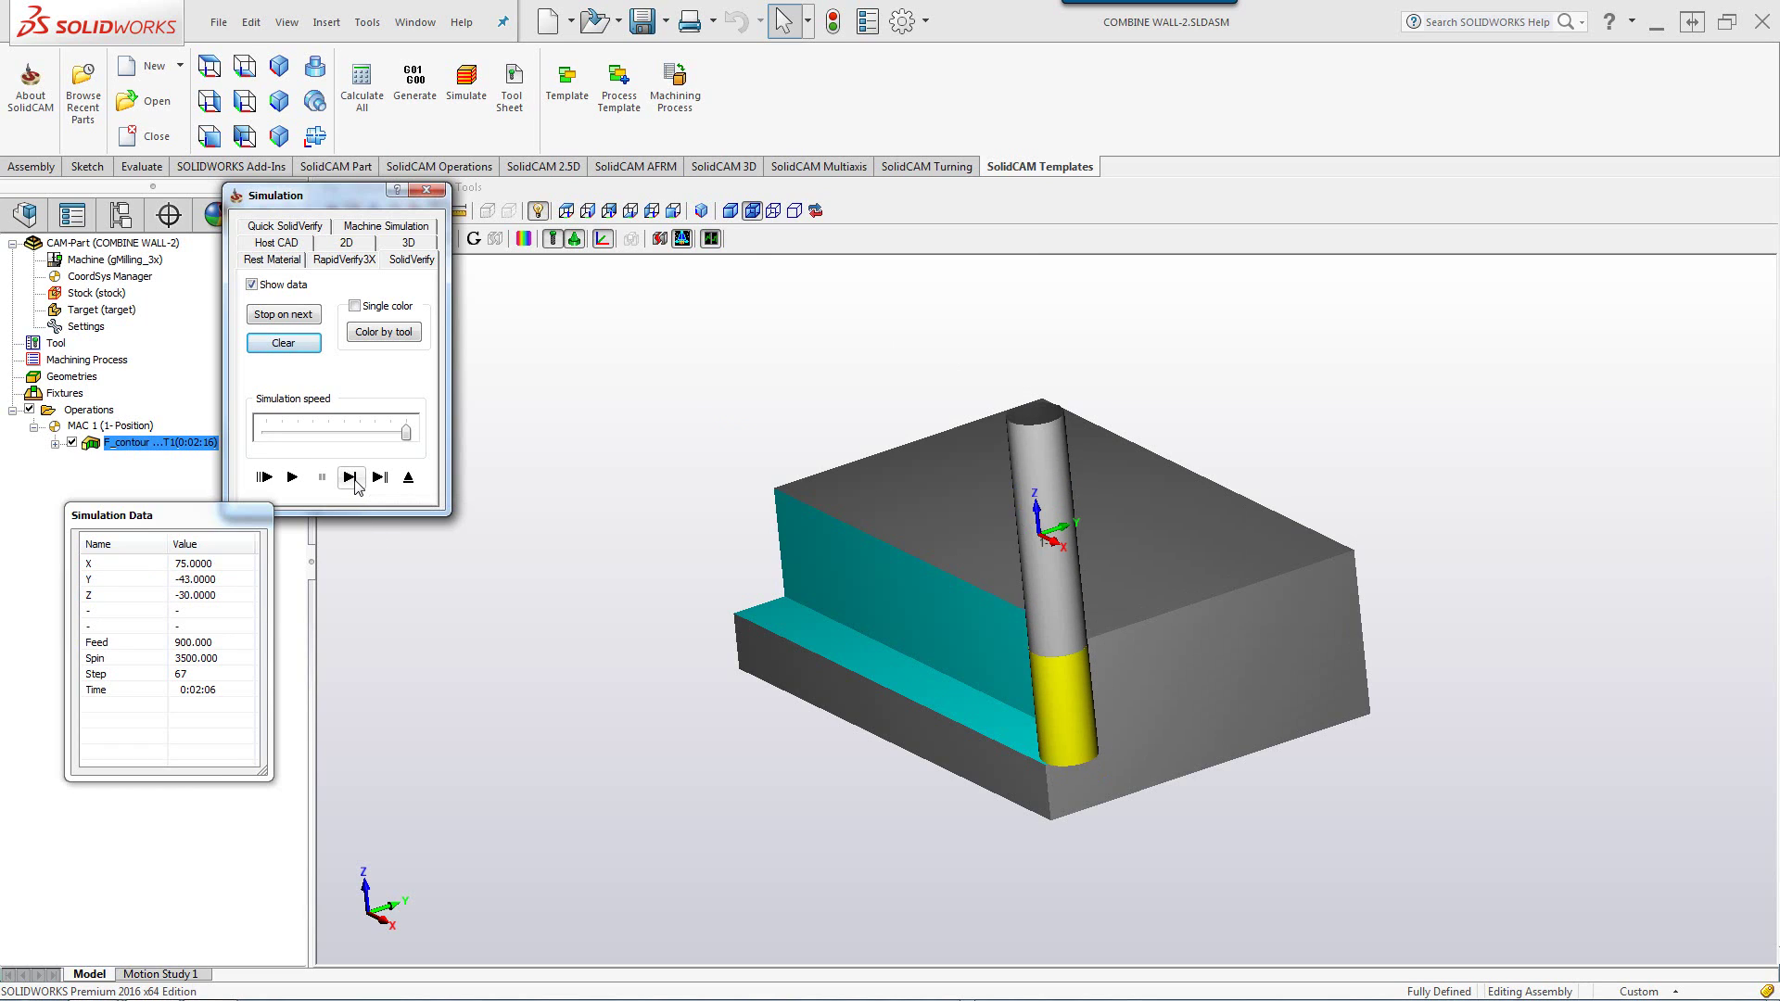
pyautogui.click(349, 478)
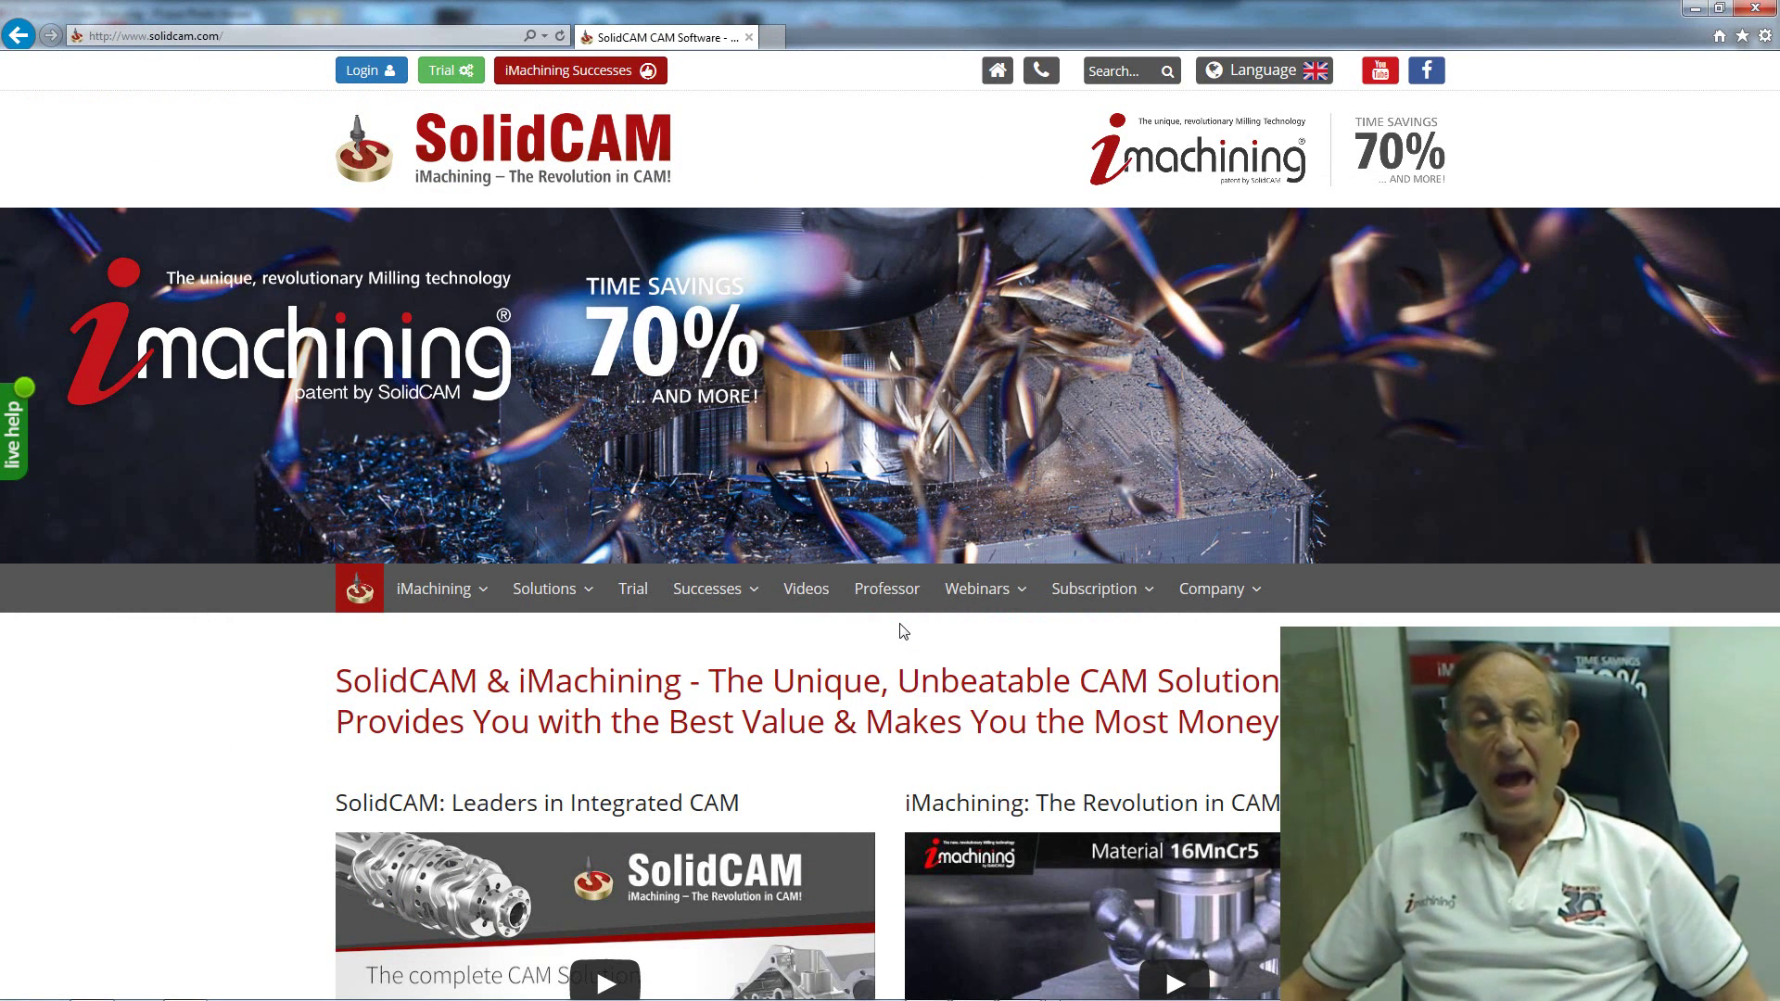
# - Go to the Professor page on solidcam.com
pyautogui.click(887, 592)
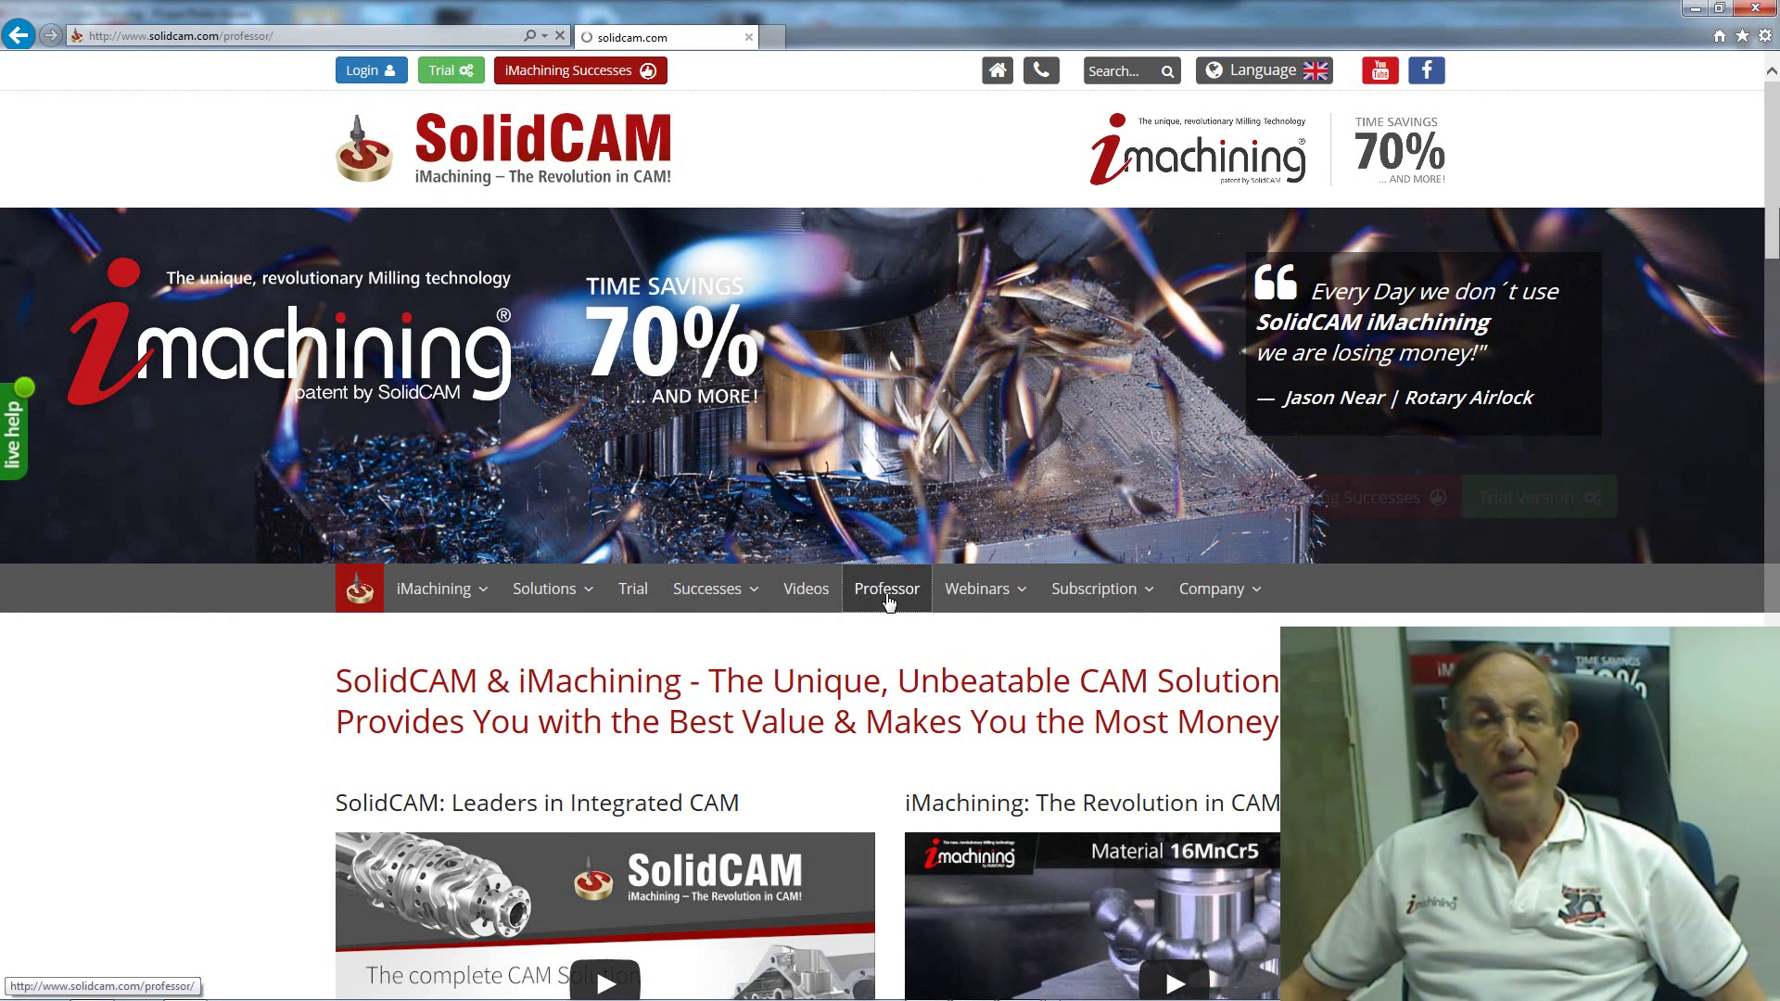